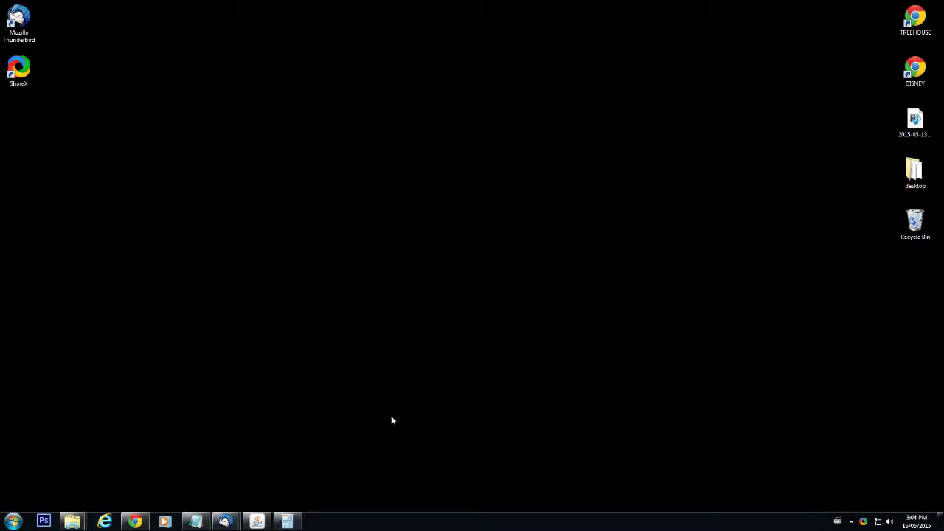
# Bring the minimized Chrome window with the AvaTrade homepage back up over the desktop.
pyautogui.moveTo(225, 522)
# Restore the AvaTrade site and go to its Open Demo Account sign-up page.
pyautogui.click(136, 521)
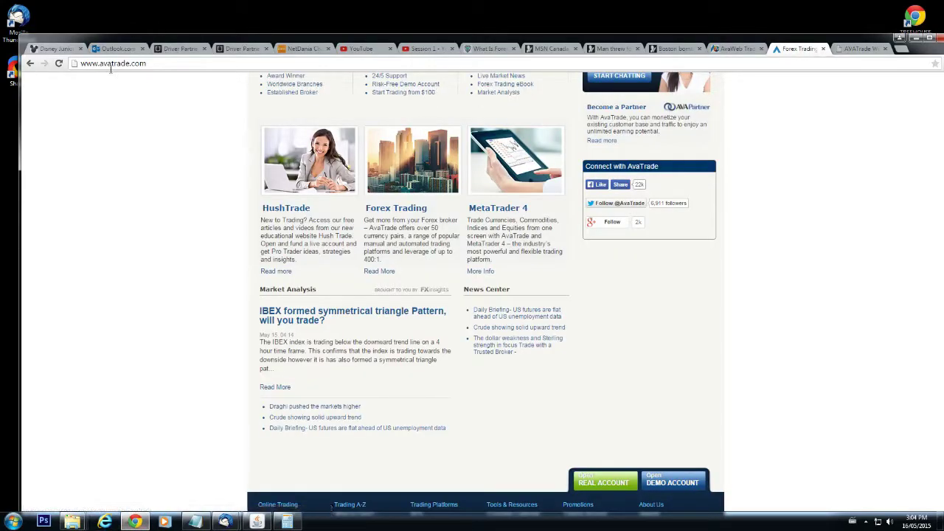
pyautogui.click(83, 65)
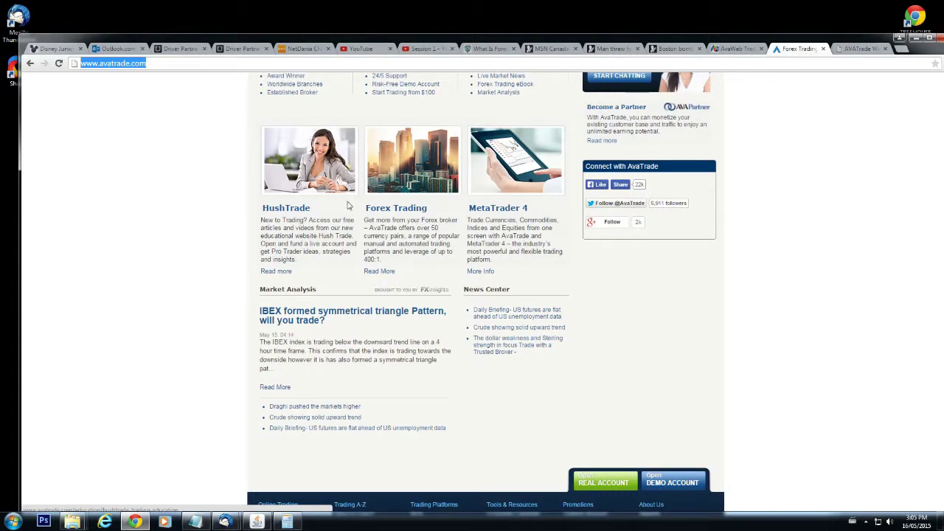
pyautogui.scroll(3, 452, 234)
pyautogui.scroll(-5, 451, 234)
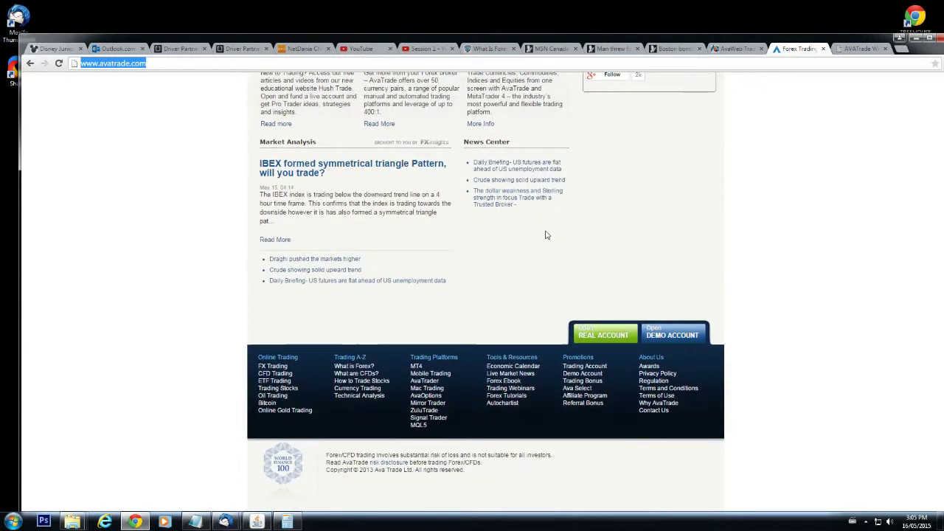
pyautogui.click(672, 336)
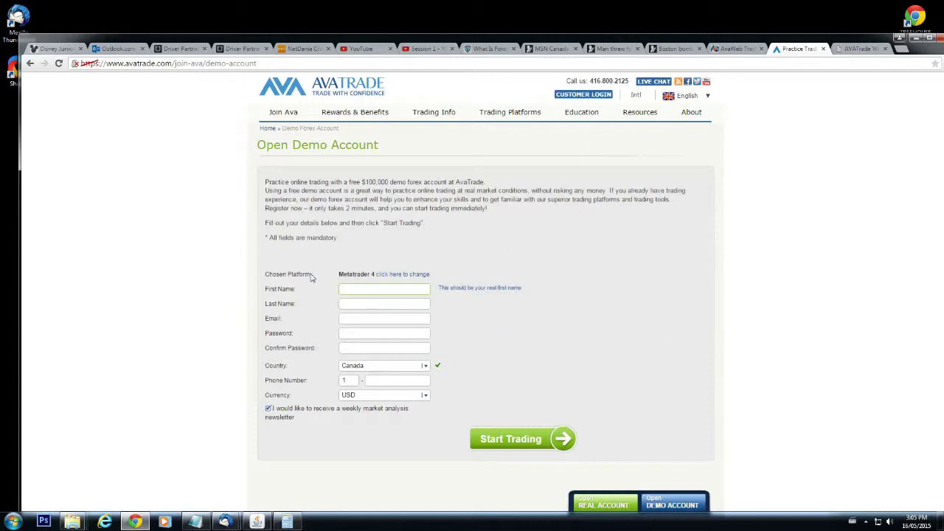
# Look over the available trading platforms and keep MetaTrader 4 as the chosen one.
pyautogui.moveTo(341, 277); pyautogui.dragTo(376, 287)
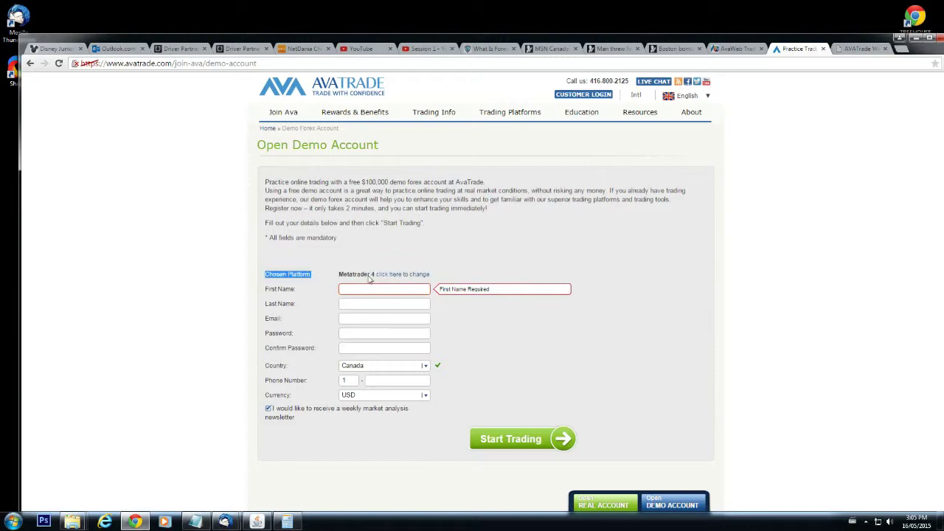
pyautogui.click(390, 276)
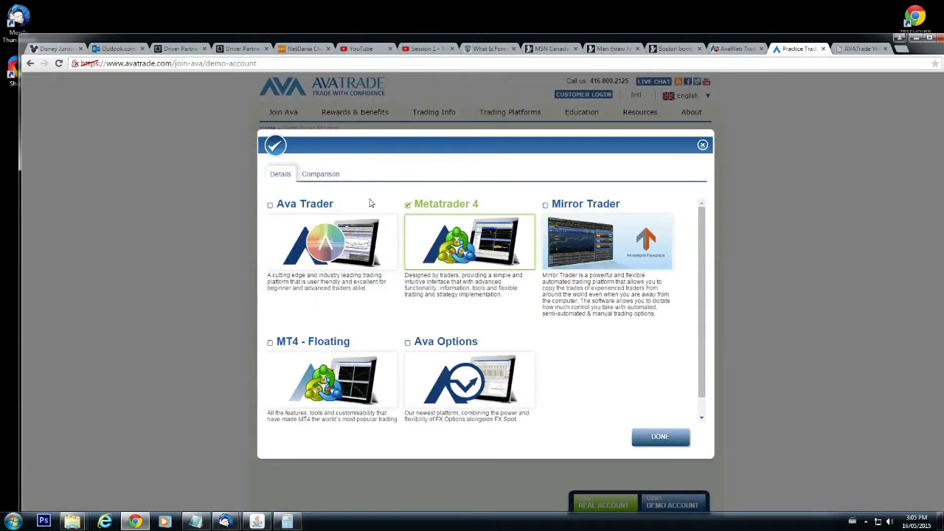
pyautogui.click(702, 146)
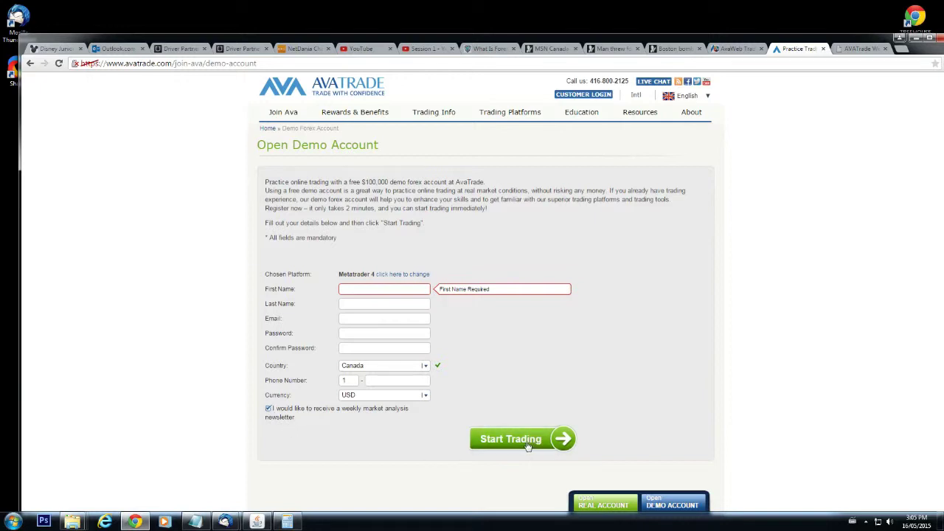
# Log in through Customer Login with the suggested e-mail and the account password.
pyautogui.moveTo(613, 111)
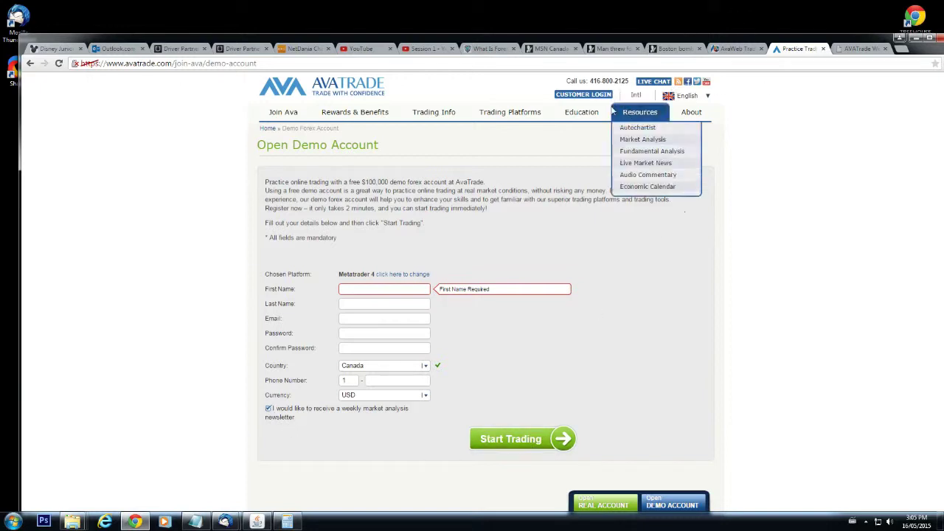
pyautogui.click(595, 96)
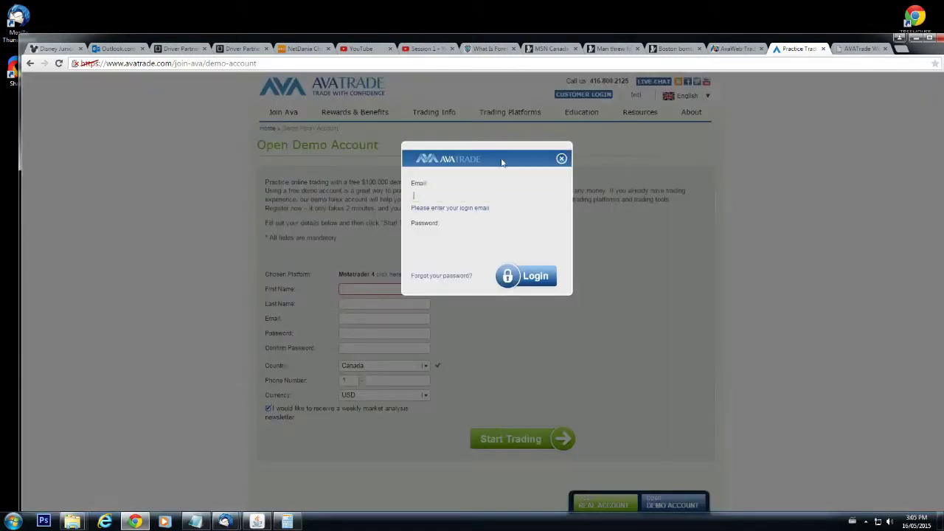
pyautogui.click(561, 160)
pyautogui.click(598, 97)
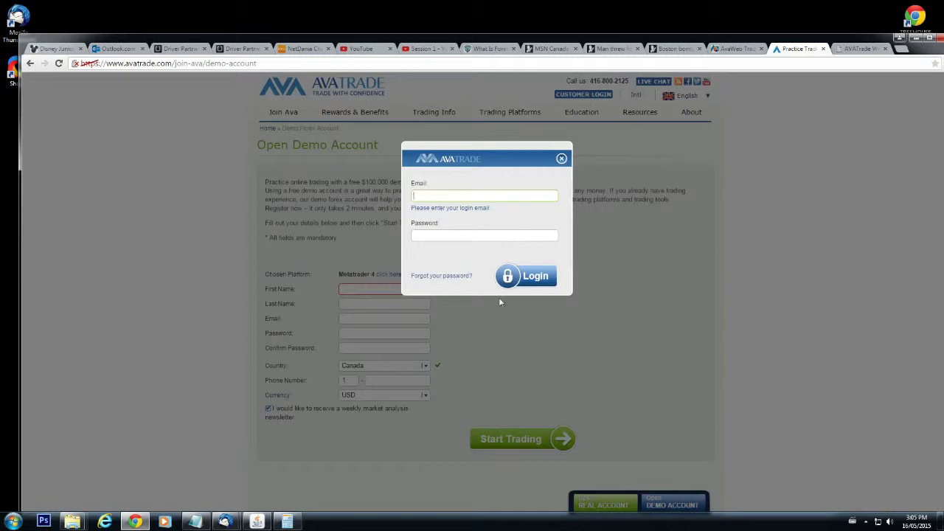
pyautogui.write('pre')
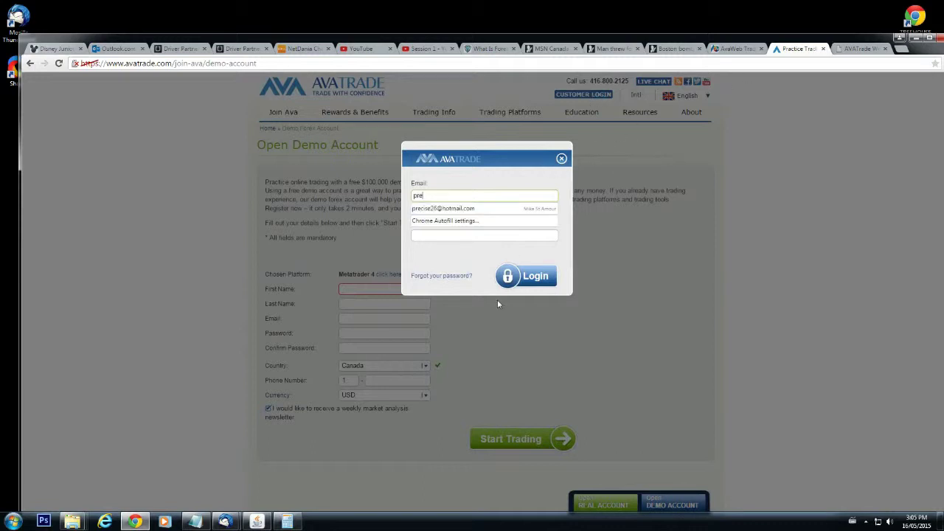
pyautogui.click(450, 210)
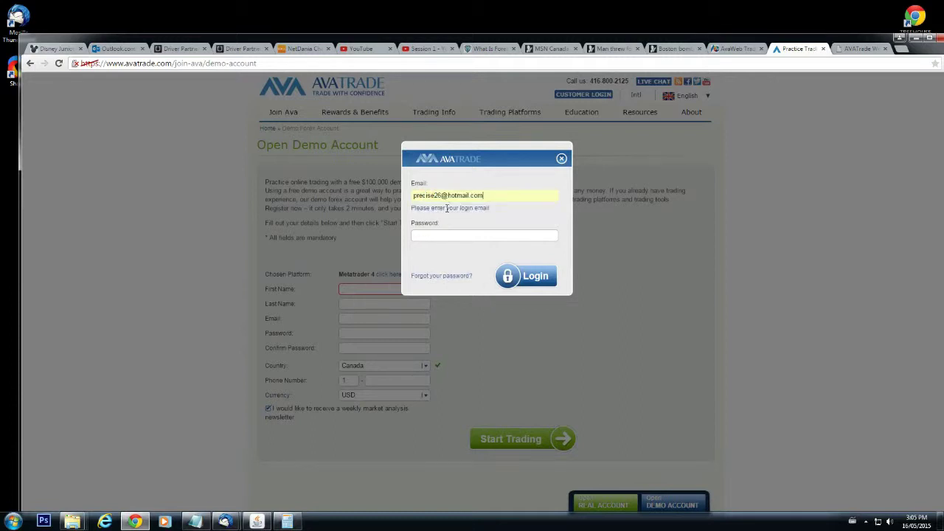
pyautogui.click(438, 236)
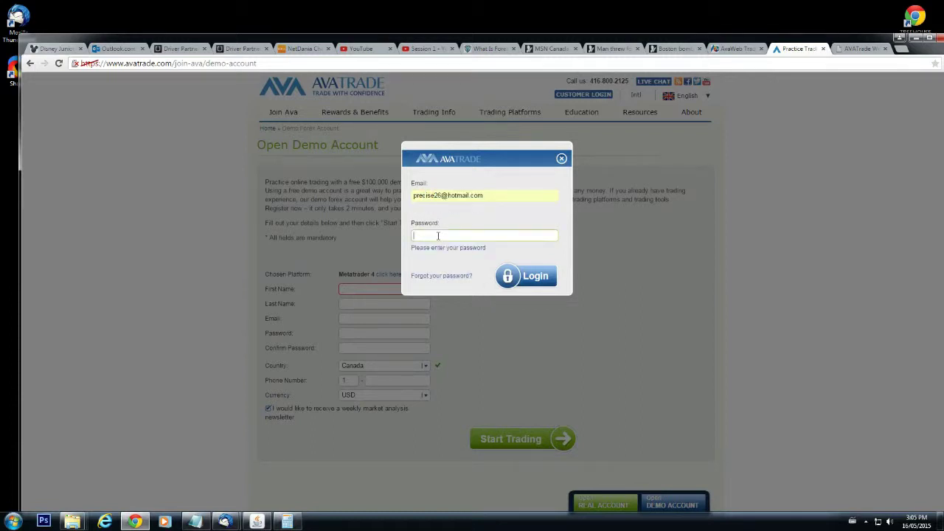
pyautogui.write('••••••••')
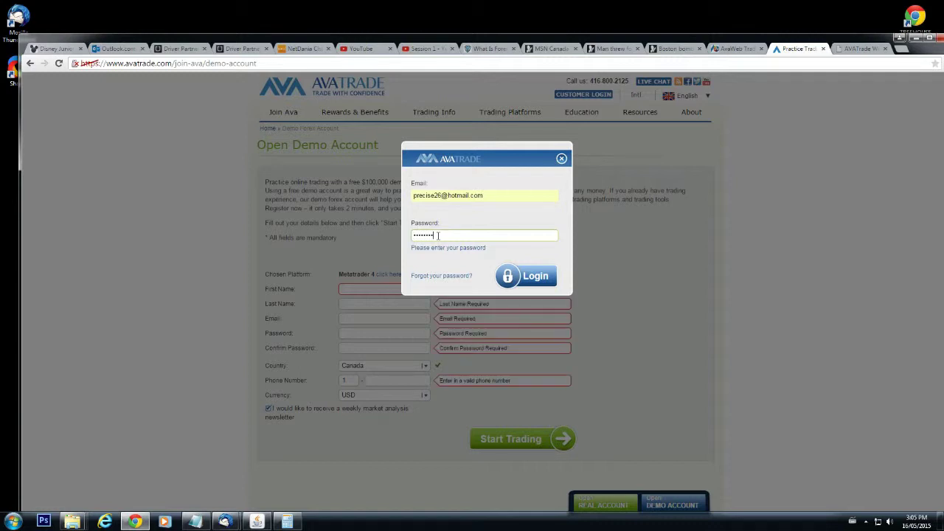
pyautogui.click(527, 278)
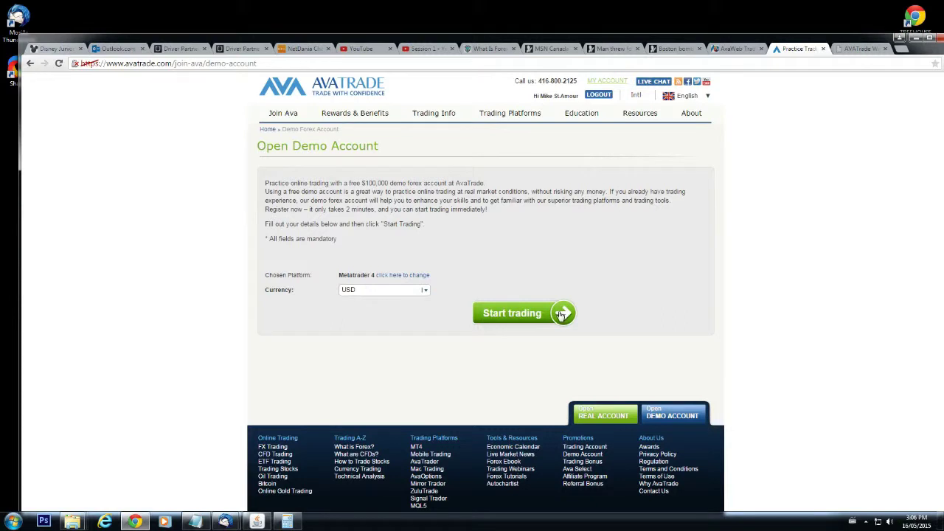
# Create the demo account with Start trading and wait for the Congratulations confirmation page.
pyautogui.click(524, 314)
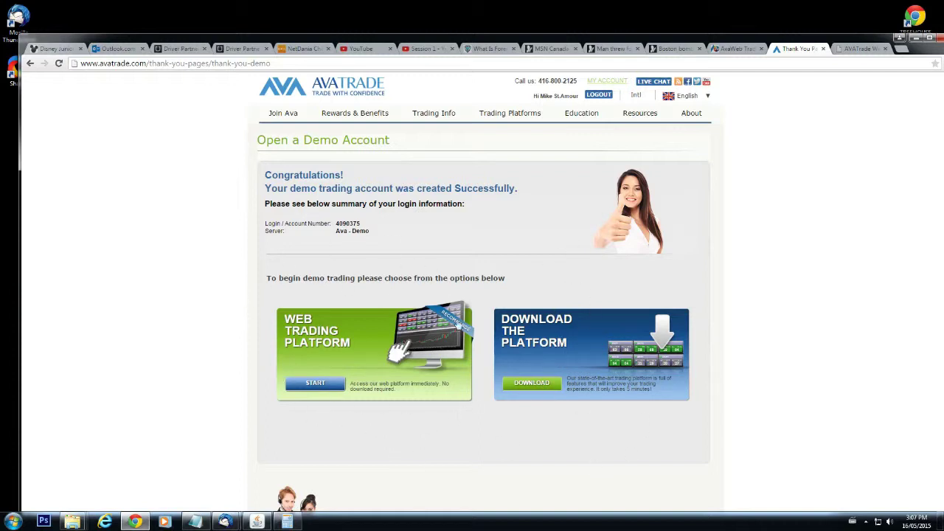
# Launch the SIRIX Web Trading Platform in a new tab, then select the demo login number.
pyautogui.click(322, 392)
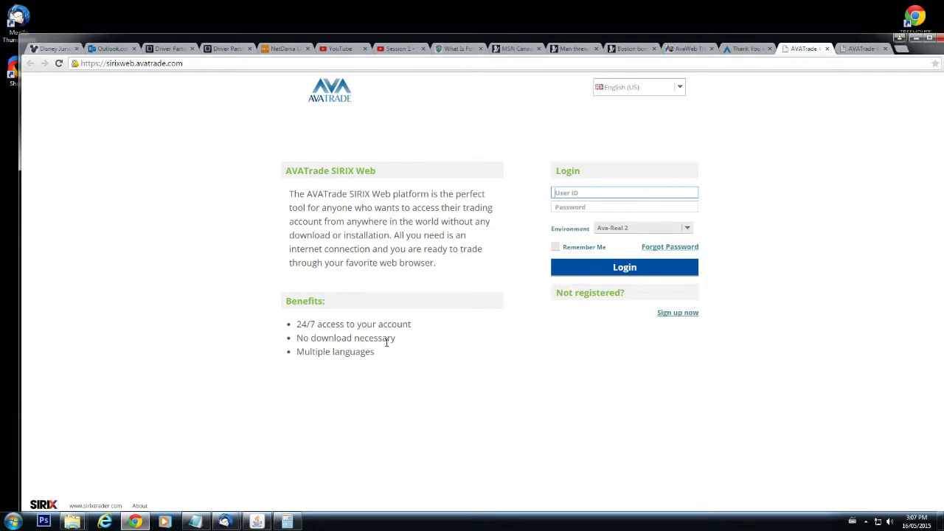
pyautogui.click(746, 49)
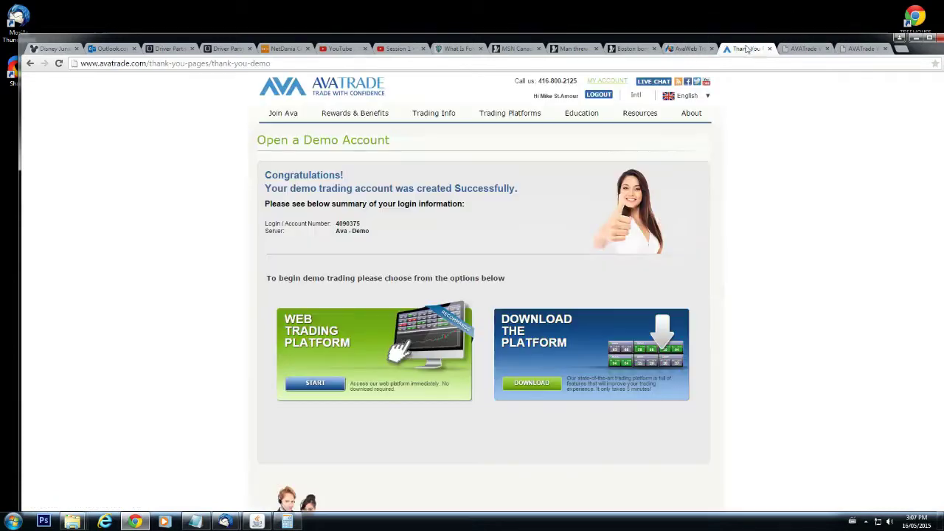
pyautogui.moveTo(362, 227); pyautogui.dragTo(336, 231)
pyautogui.click(362, 223)
pyautogui.tripleClick(362, 223)
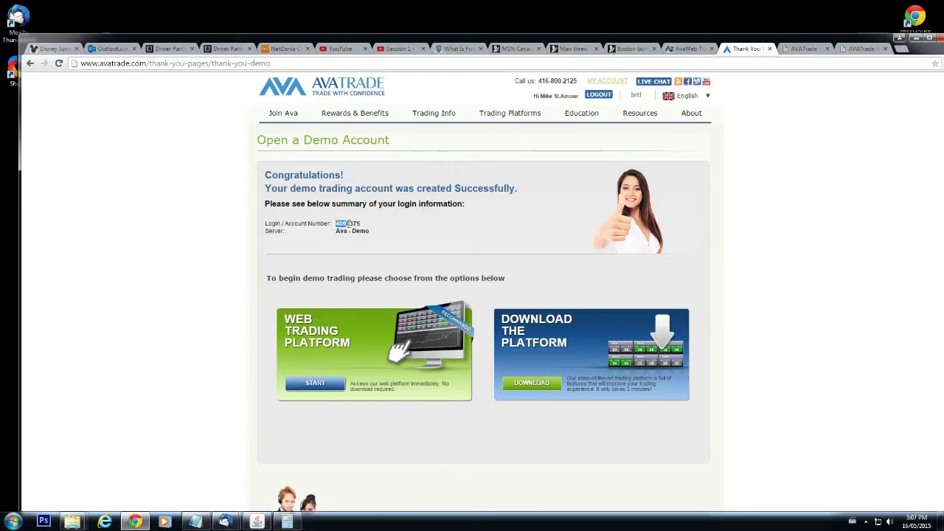
pyautogui.doubleClick(359, 223)
pyautogui.tripleClick(361, 222)
pyautogui.doubleClick(362, 223)
# Copy the demo account number and try pasting it into the SIRIX User ID field.
pyautogui.rightClick(360, 223)
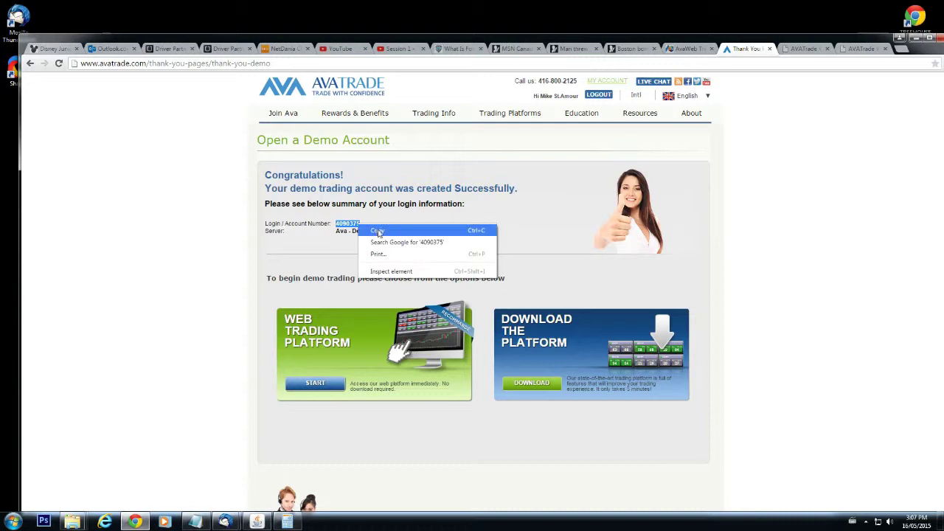
pyautogui.click(369, 230)
pyautogui.click(793, 49)
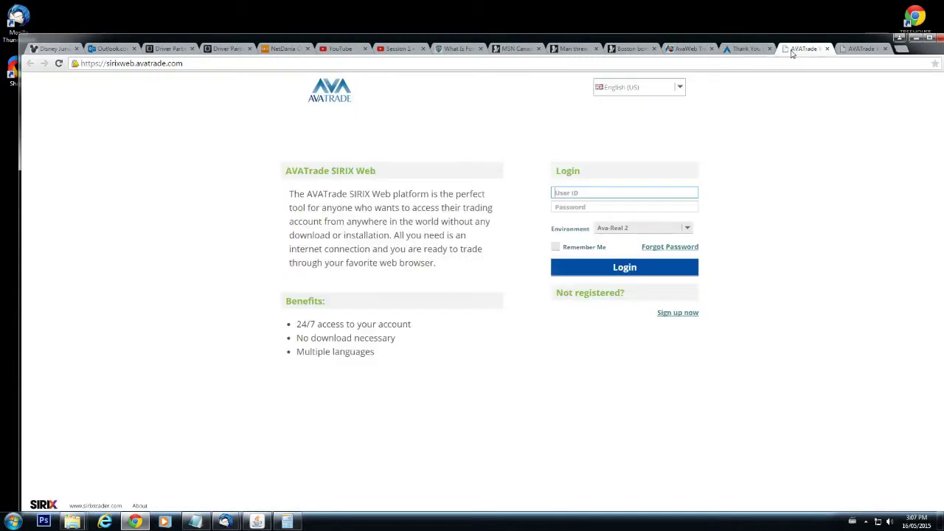
pyautogui.rightClick(578, 197)
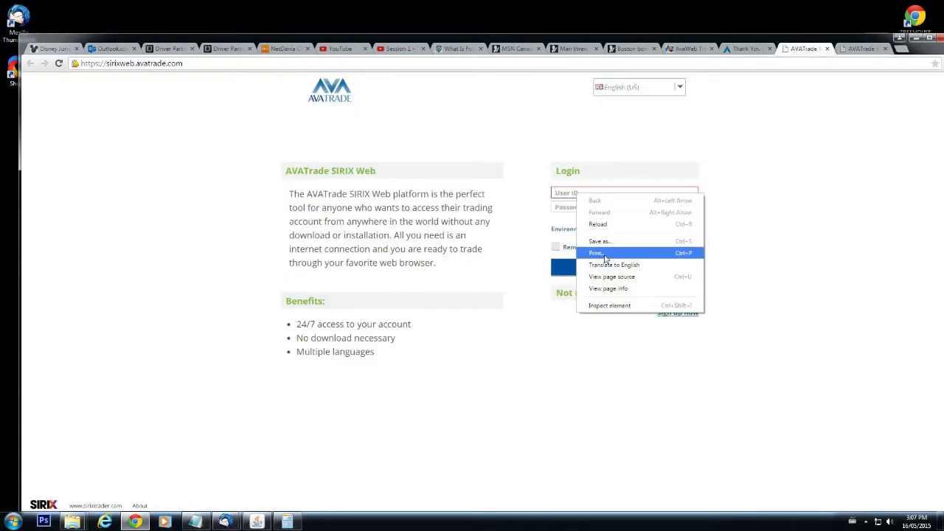
pyautogui.click(747, 49)
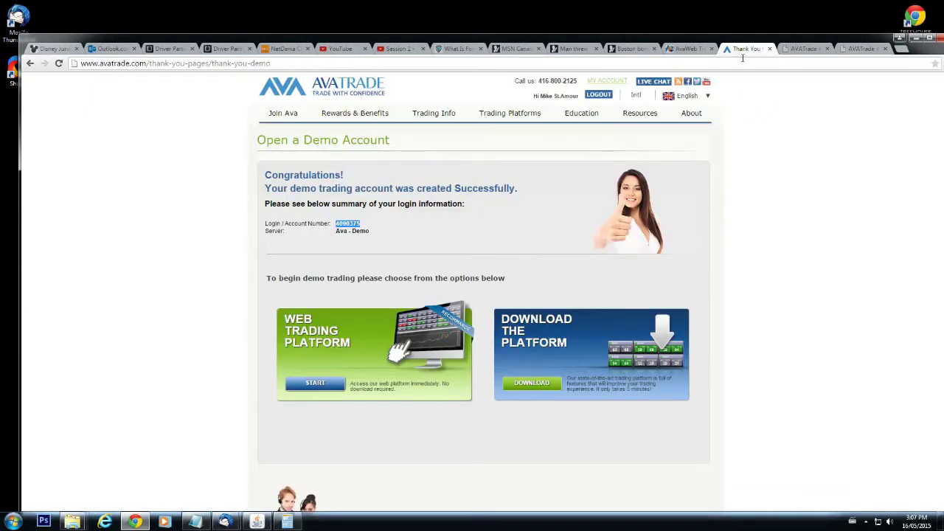
# Enter the demo user ID and password, choose Ava-Demo, tick Remember Me, and log in.
pyautogui.click(807, 49)
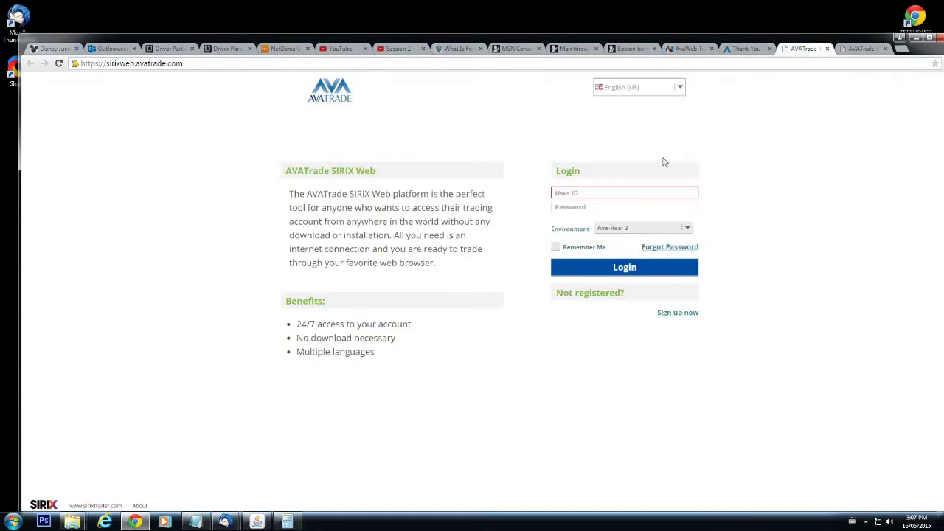
pyautogui.write('4090375')
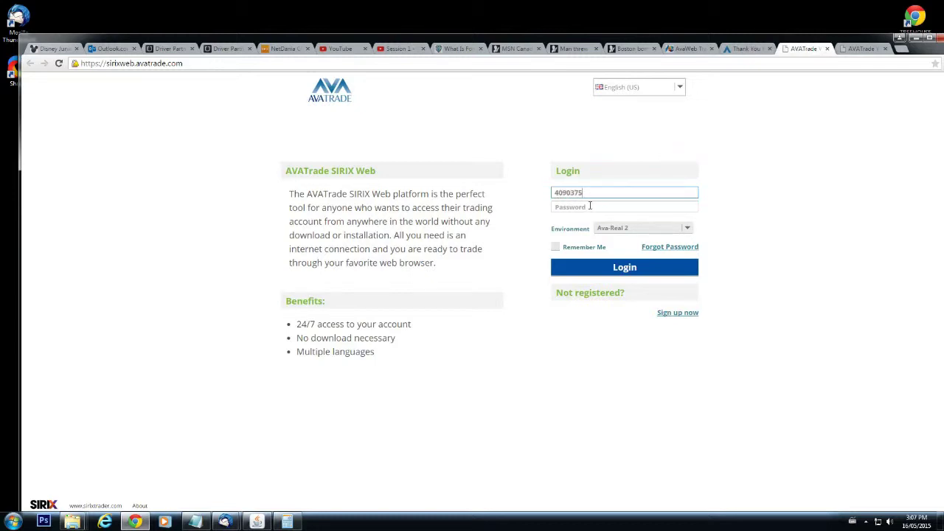
pyautogui.click(589, 206)
pyautogui.write('•')
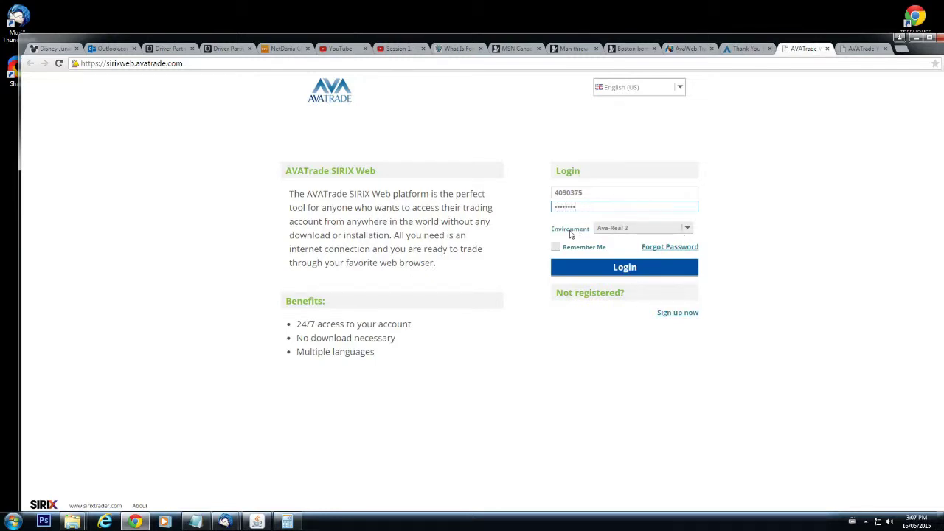
pyautogui.click(685, 228)
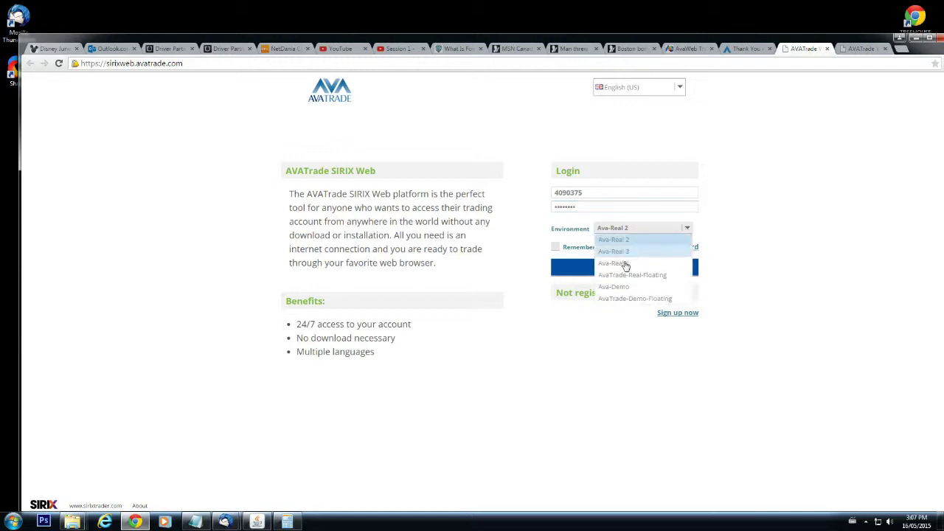
pyautogui.click(613, 287)
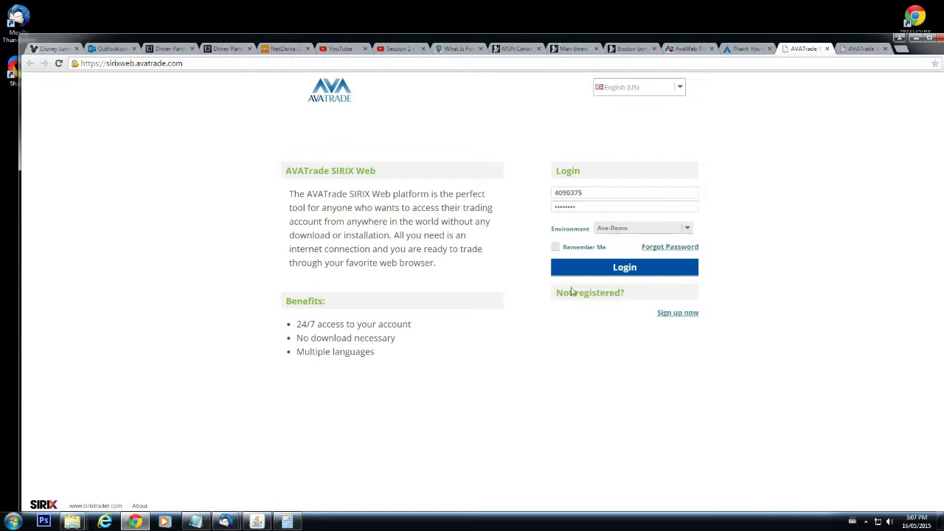
pyautogui.click(556, 247)
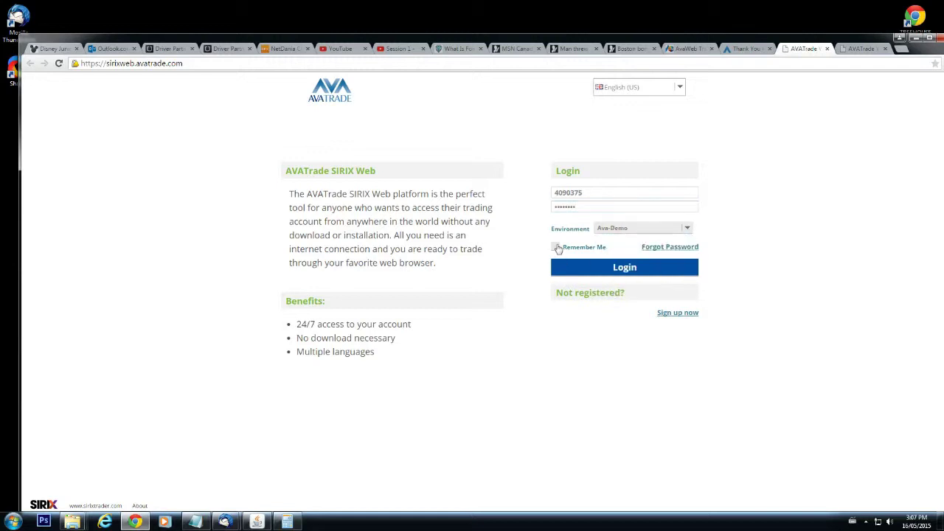
pyautogui.click(620, 268)
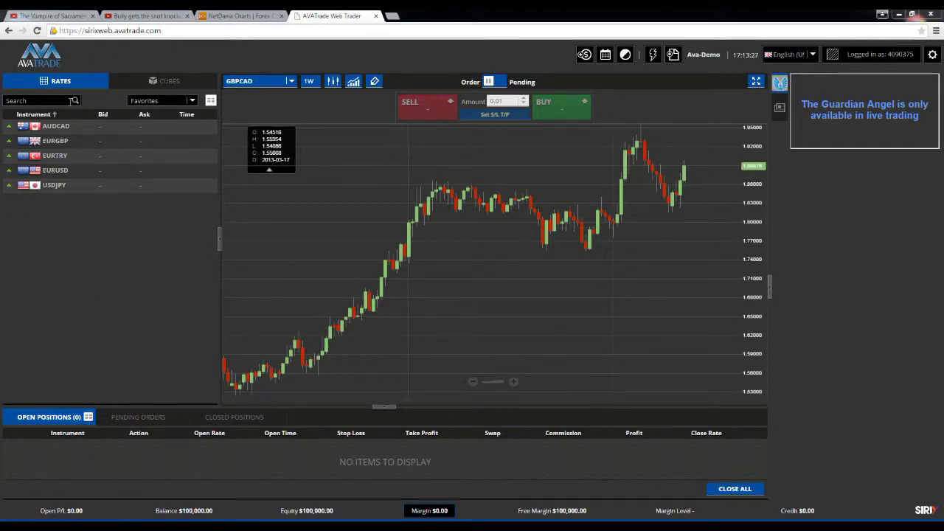
# Pick EURCAD from the instrument list and set the chart timeframe to 1 Hour.
pyautogui.click(291, 82)
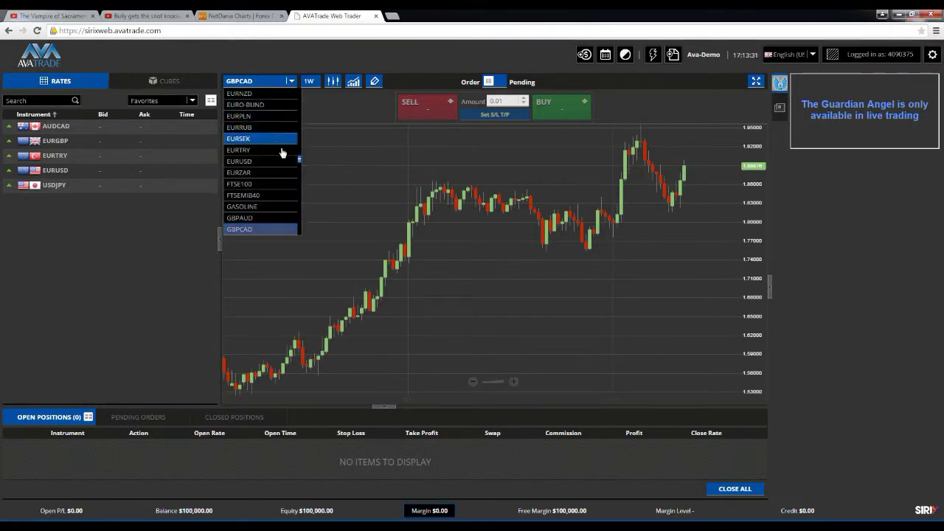
pyautogui.moveTo(300, 161)
pyautogui.mouseDown()
pyautogui.moveTo(306, 89)
pyautogui.moveTo(302, 152)
pyautogui.mouseUp()
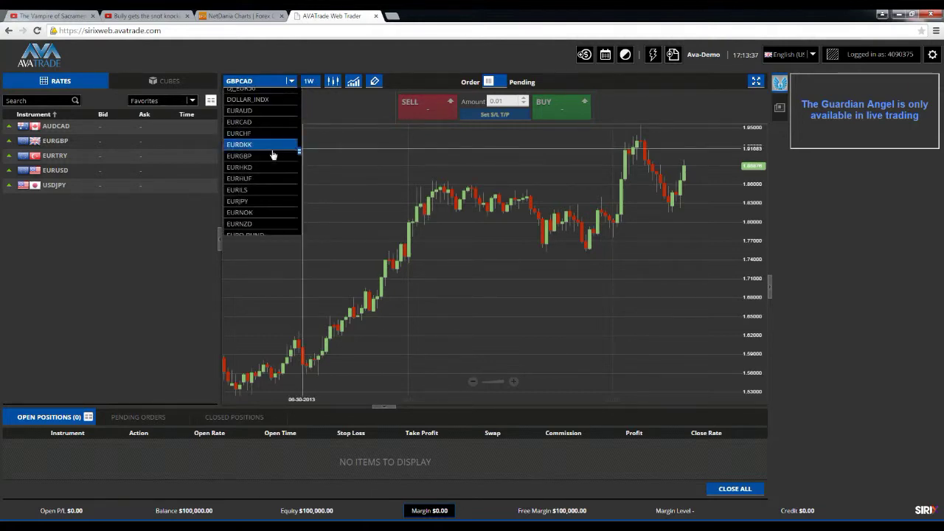
pyautogui.click(241, 122)
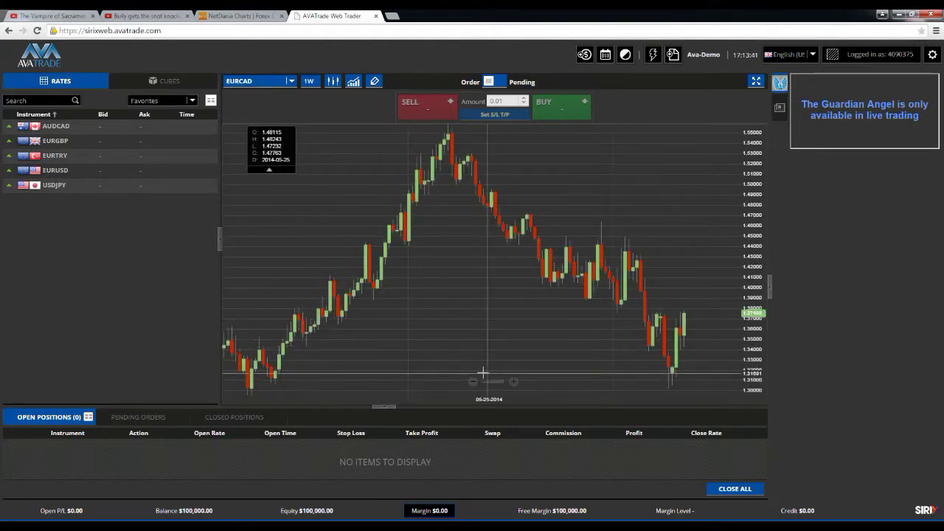
pyautogui.click(310, 84)
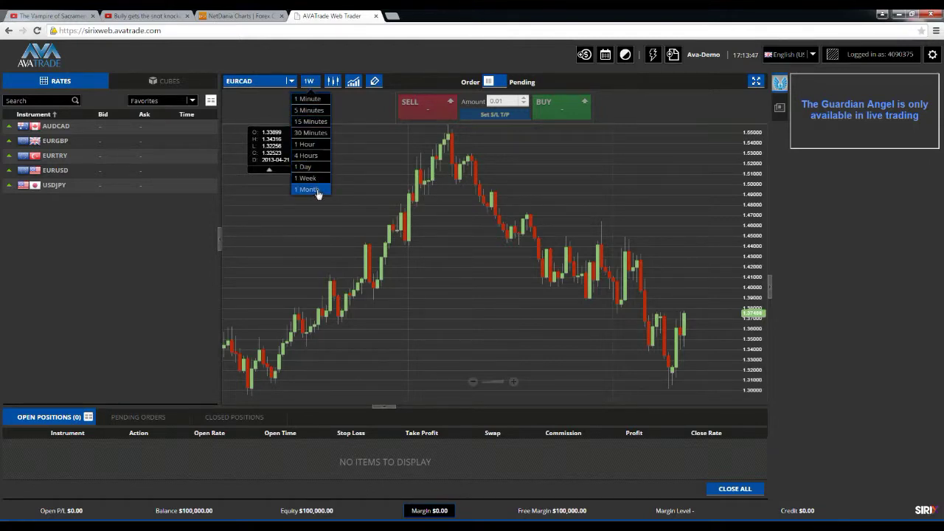
pyautogui.click(310, 145)
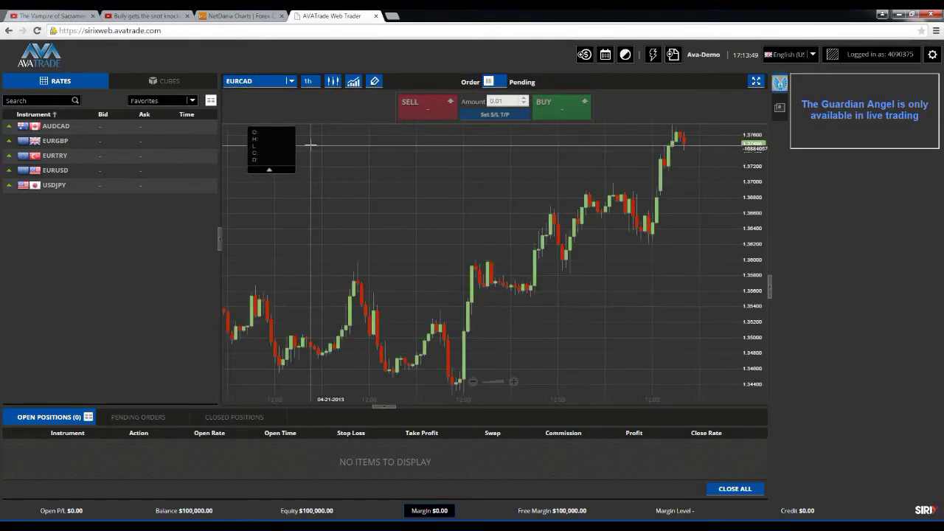
# Set the timeframe to 4 Hours and try Bars and Lines before returning to Candlesticks.
pyautogui.click(307, 81)
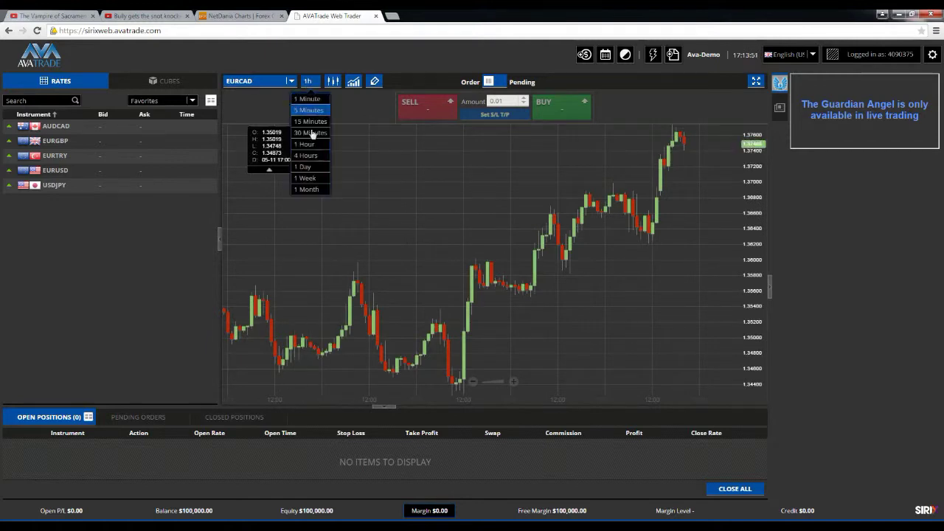
pyautogui.click(306, 155)
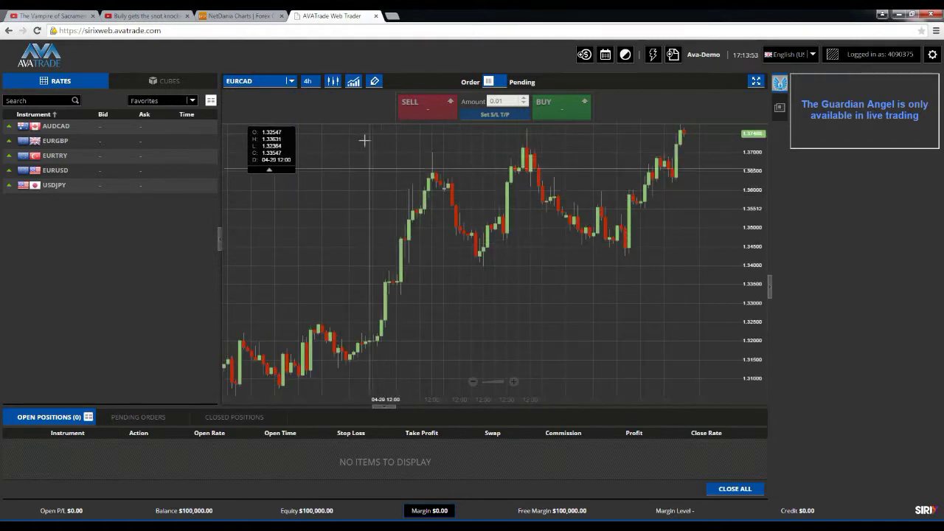
pyautogui.click(334, 83)
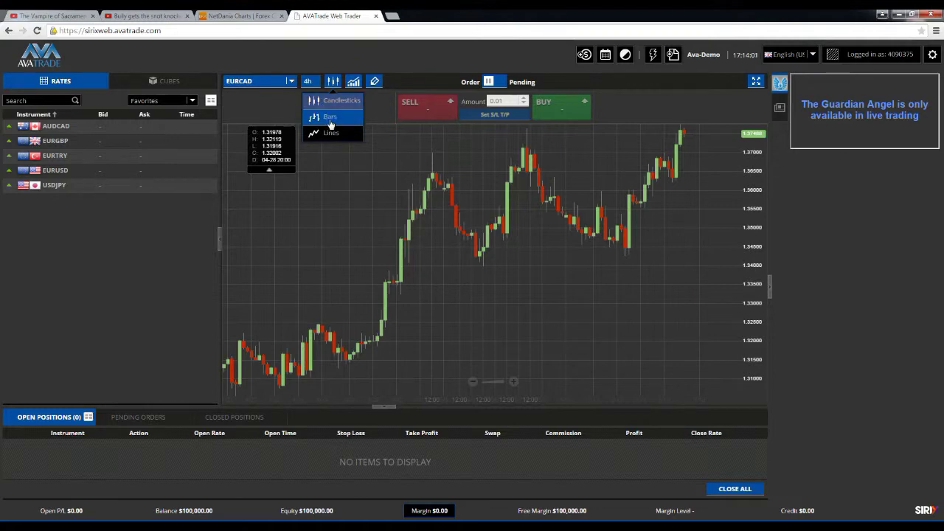
pyautogui.click(330, 118)
pyautogui.click(333, 84)
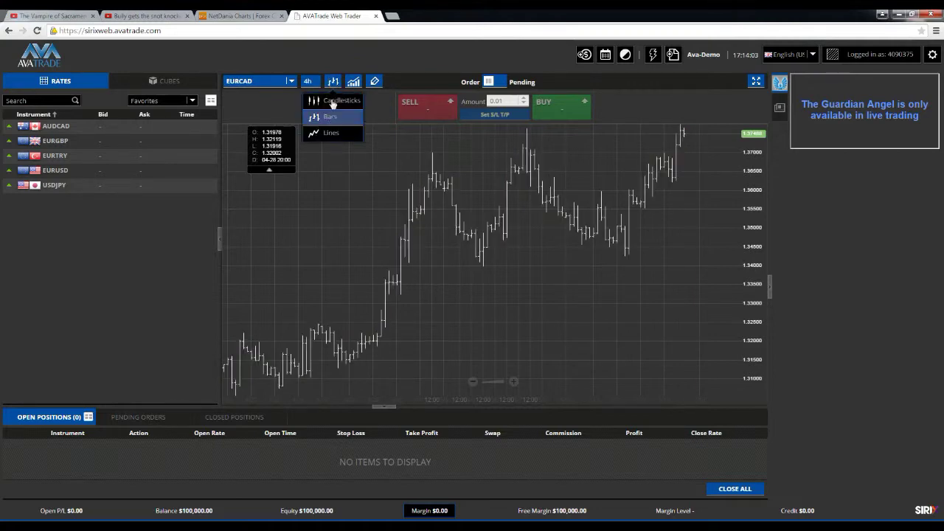
pyautogui.click(331, 133)
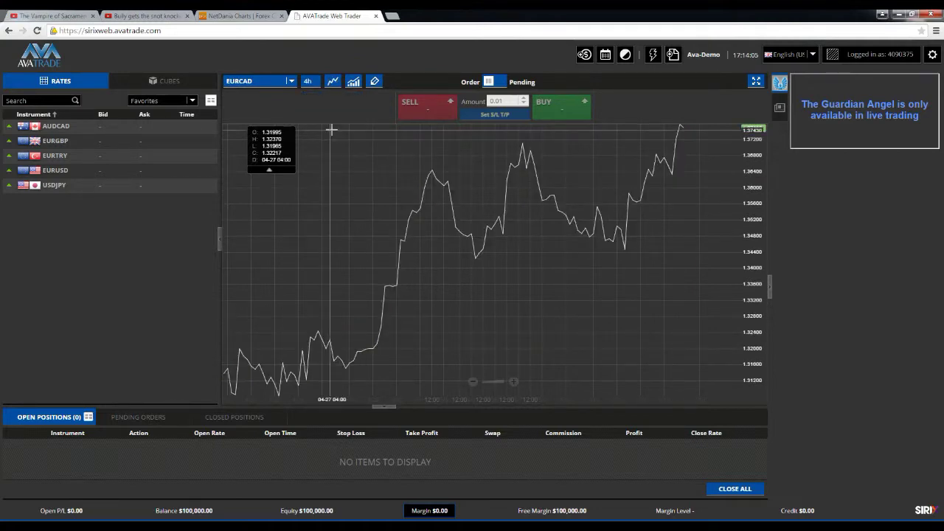
pyautogui.click(334, 83)
pyautogui.click(336, 99)
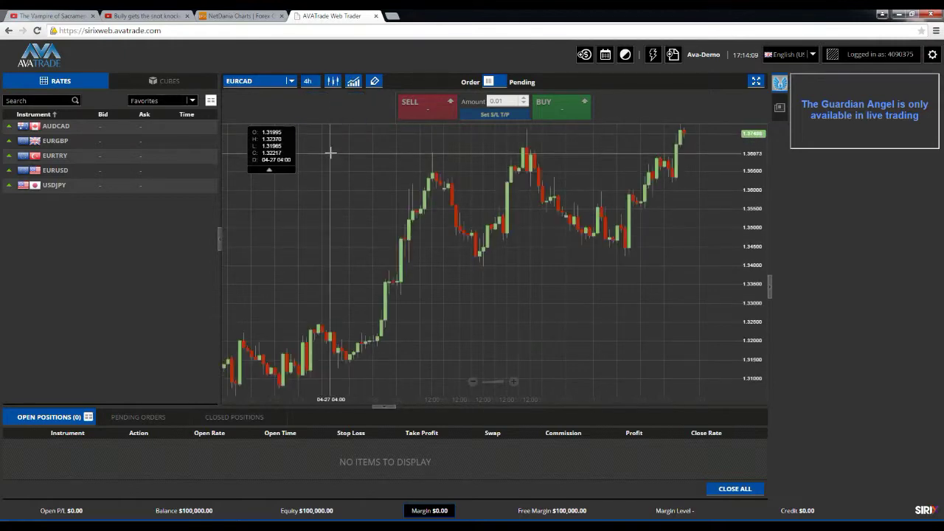
# Browse the technical indicators list without adding any, then show the drawing tools menu.
pyautogui.click(354, 83)
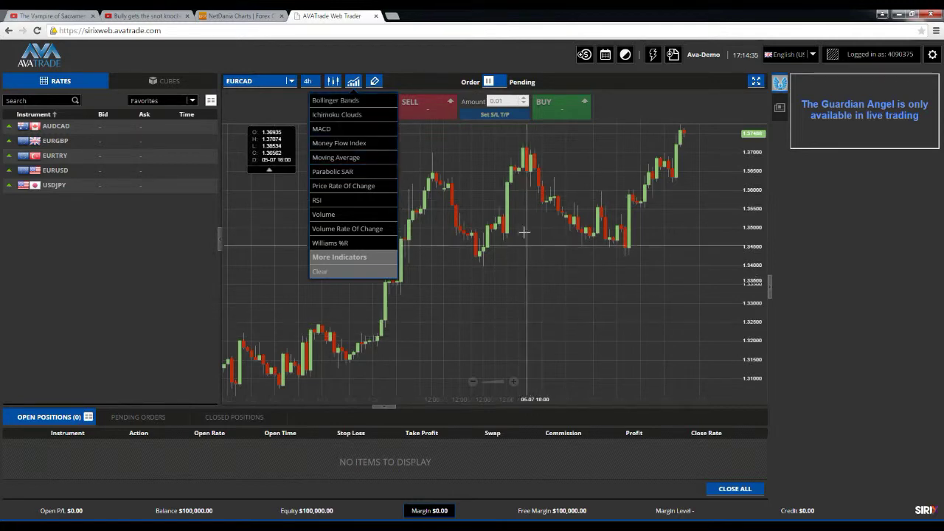
pyautogui.click(386, 79)
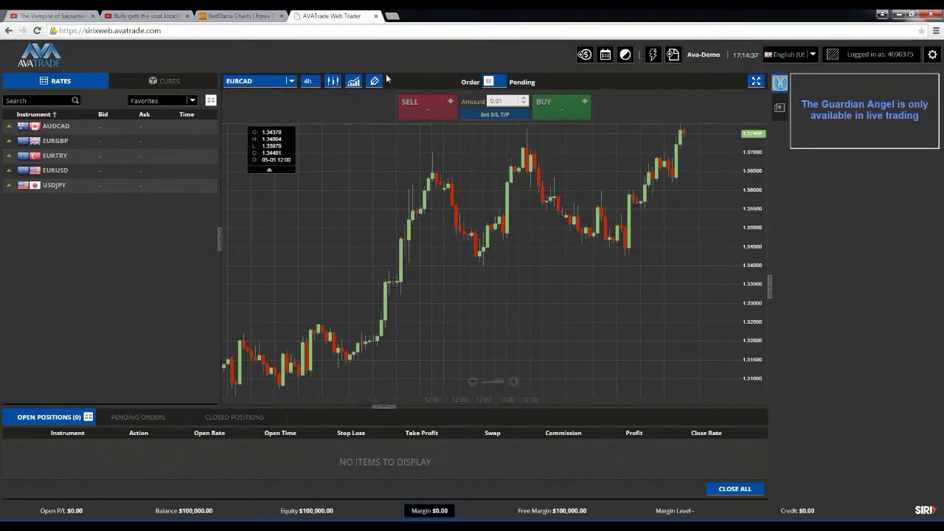
pyautogui.click(375, 82)
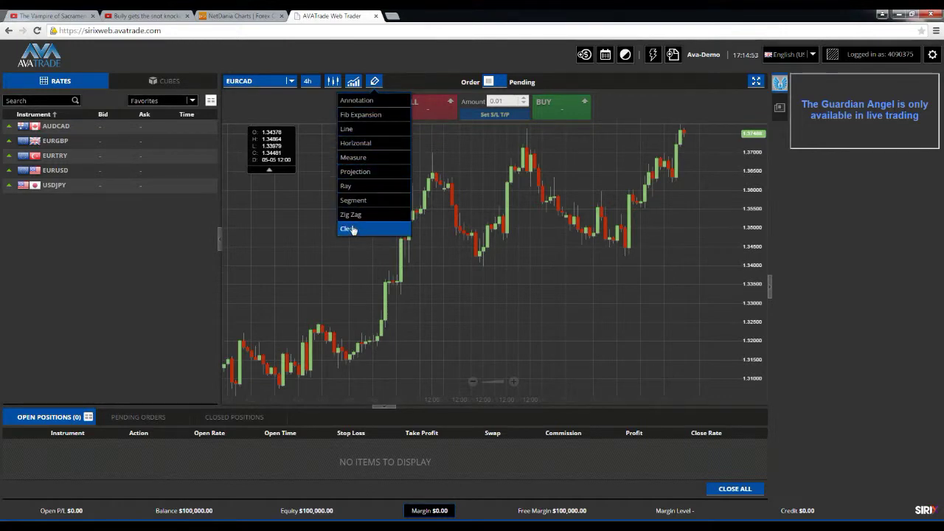
# Shift the EURCAD chart to fill the empty right margin while selecting the line tool.
pyautogui.click(349, 132)
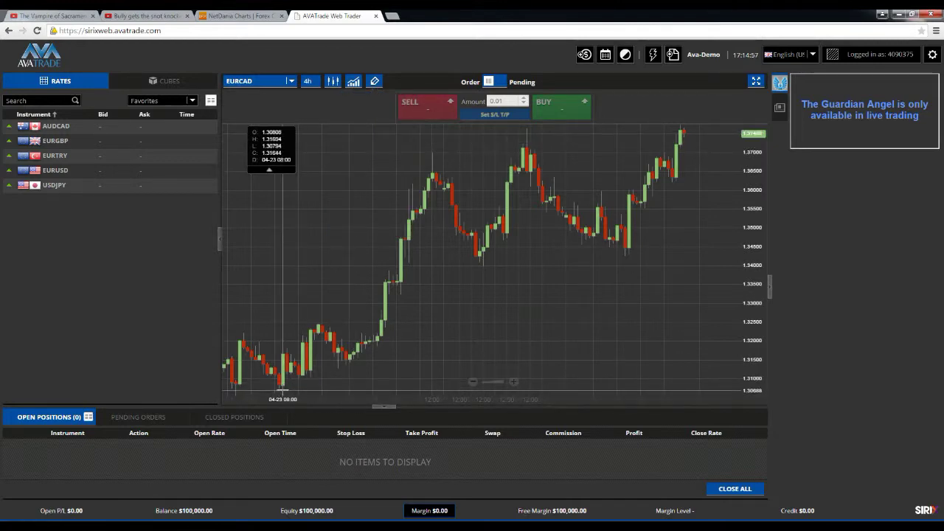
pyautogui.moveTo(283, 391); pyautogui.dragTo(382, 93)
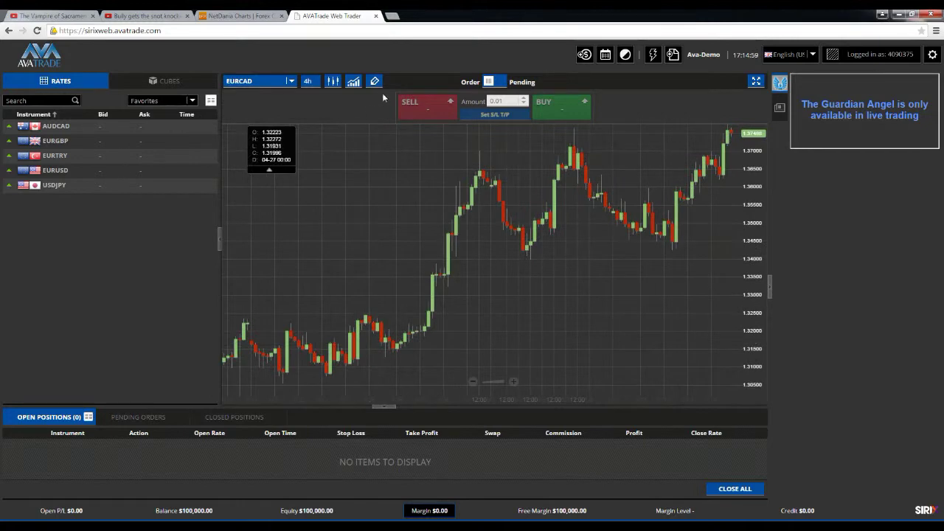
pyautogui.click(375, 81)
pyautogui.click(353, 128)
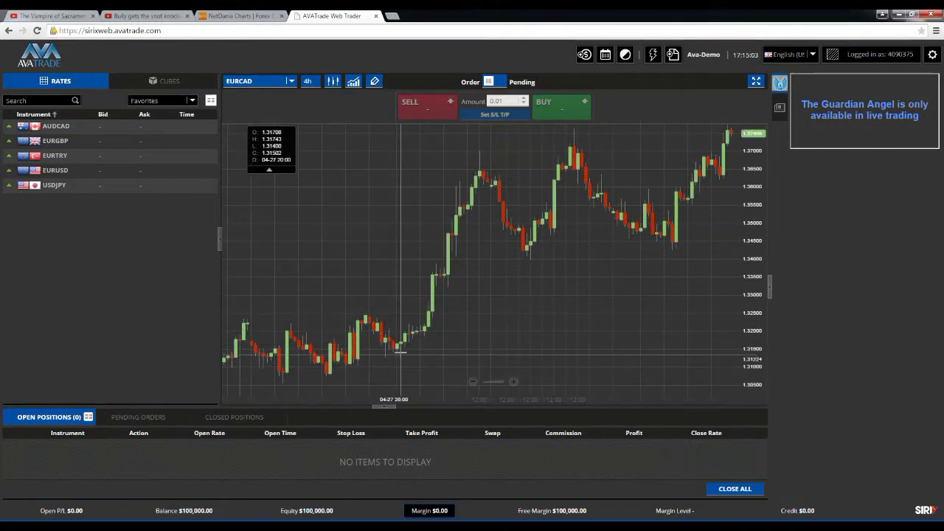
pyautogui.moveTo(442, 322); pyautogui.dragTo(423, 319)
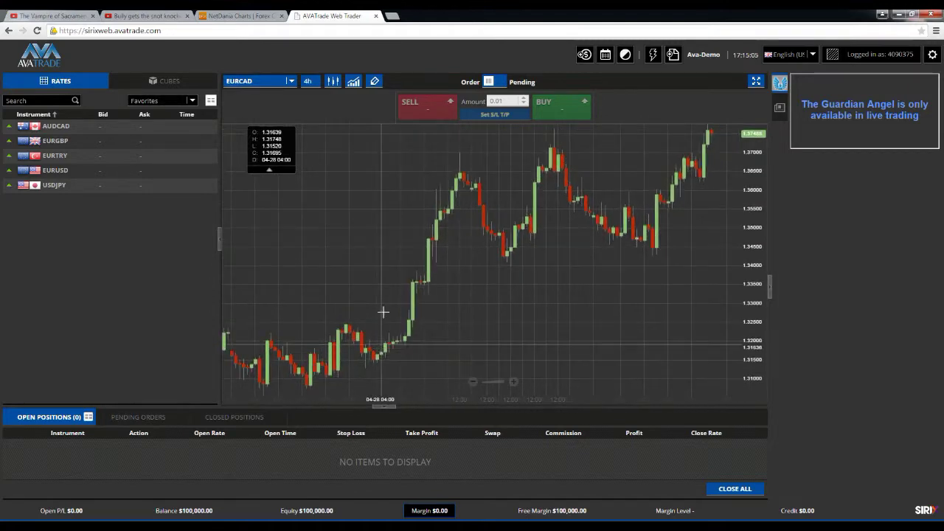
pyautogui.click(375, 83)
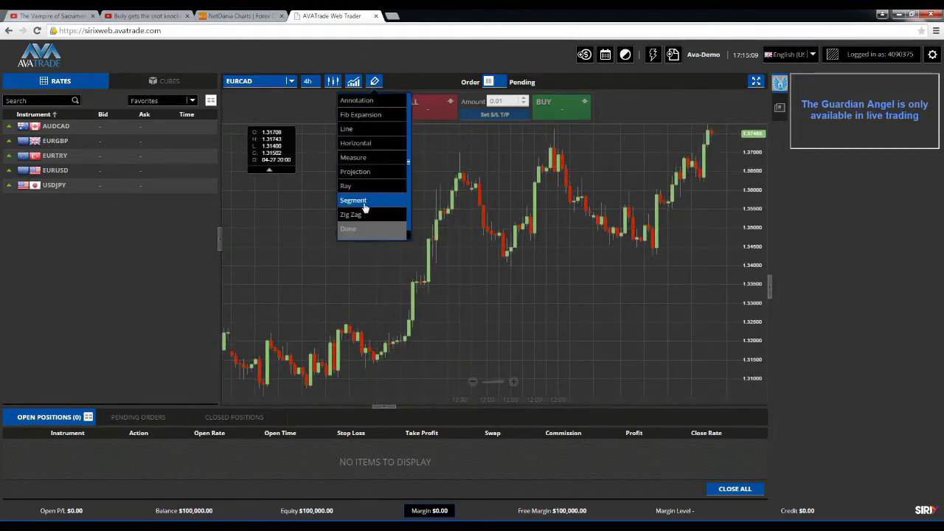
# Add a red sloping trend line across the earlier EURCAD candles from around 04-23.
pyautogui.scroll(-1, 365, 209)
pyautogui.scroll(1, 366, 209)
pyautogui.scroll(-1, 365, 209)
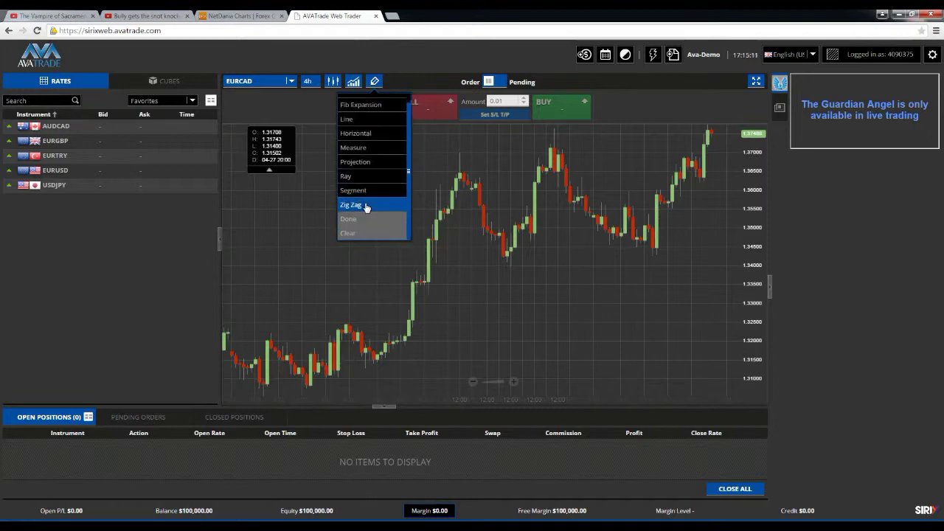
pyautogui.click(348, 121)
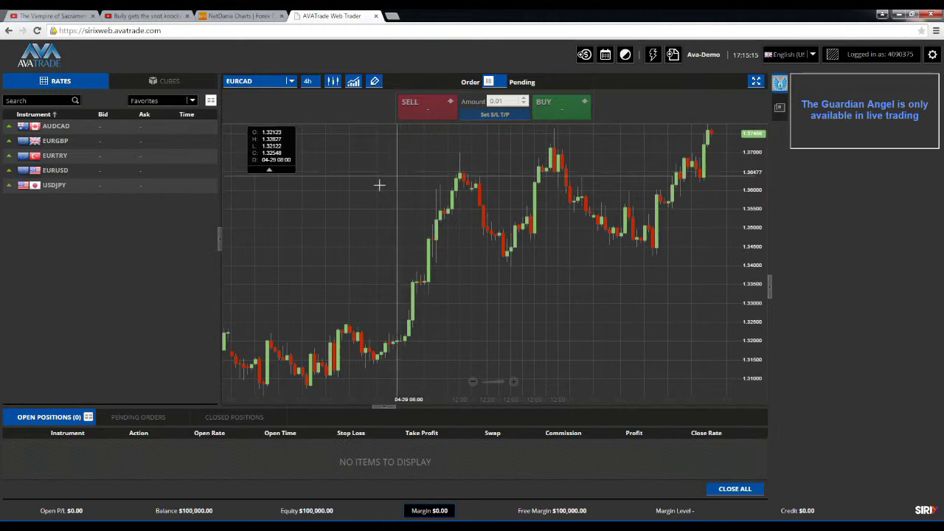
pyautogui.moveTo(346, 234); pyautogui.dragTo(307, 239)
pyautogui.rightClick(307, 239)
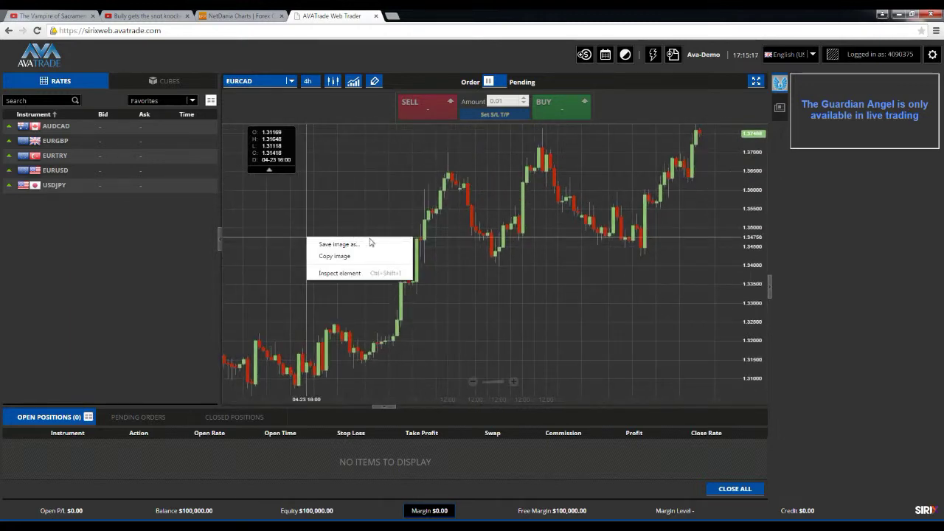
pyautogui.click(453, 238)
# Draw a rising red support line from a recent candle low down to the bottom-left.
pyautogui.moveTo(453, 238); pyautogui.dragTo(489, 236)
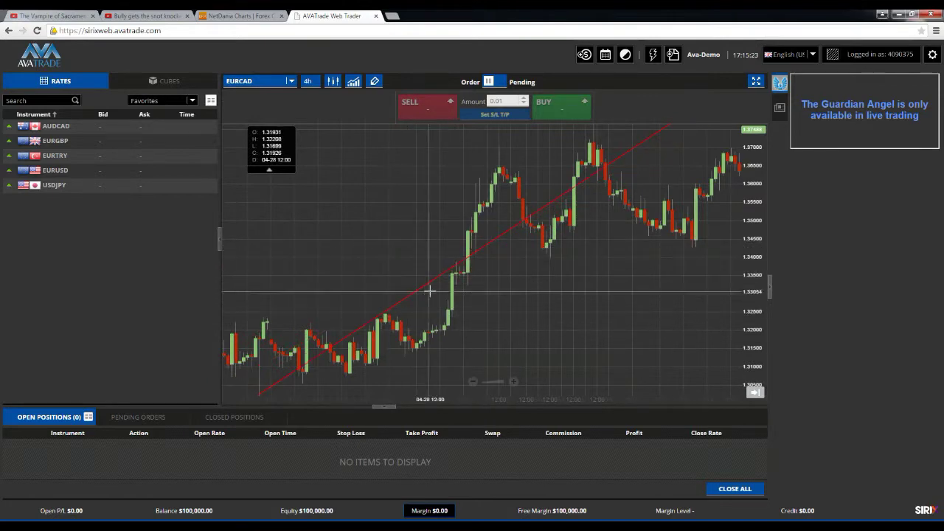
pyautogui.moveTo(437, 286); pyautogui.dragTo(274, 211)
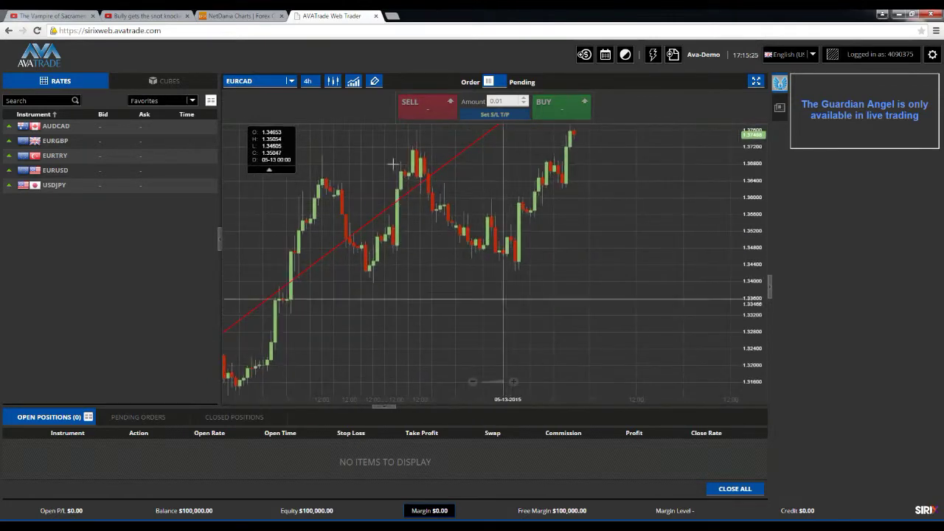
pyautogui.click(374, 81)
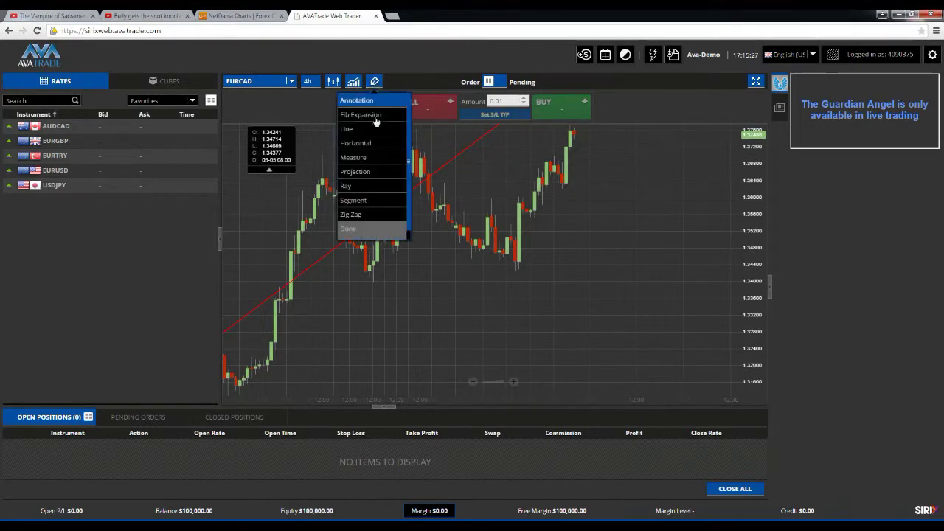
pyautogui.click(348, 130)
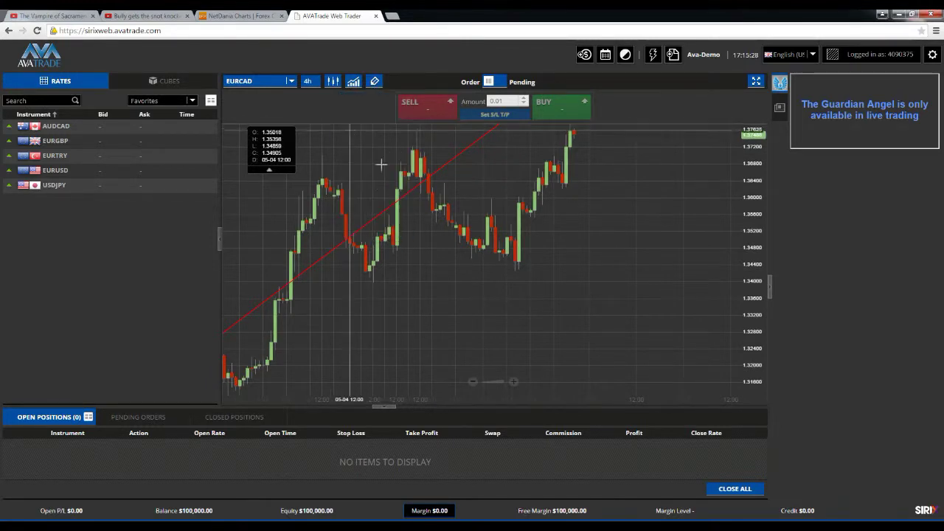
pyautogui.click(516, 275)
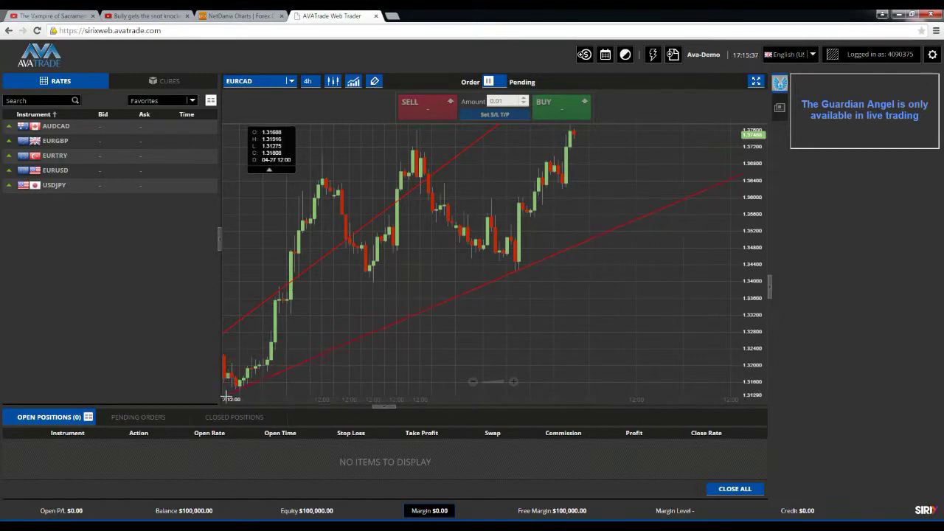
pyautogui.click(272, 385)
# Pan to earlier candles and draw a flatter red trend line across the tops.
pyautogui.moveTo(462, 347); pyautogui.dragTo(669, 187)
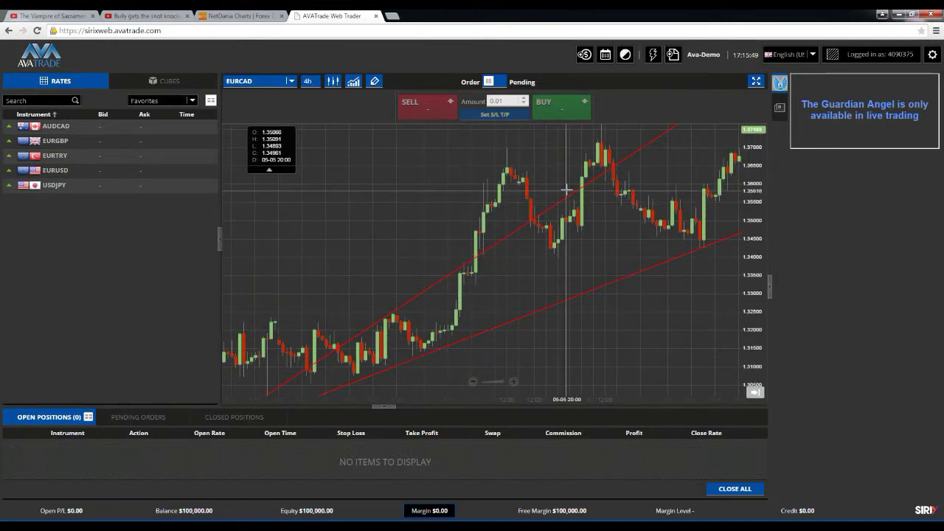
pyautogui.moveTo(566, 190); pyautogui.dragTo(268, 156)
pyautogui.rightClick(516, 190)
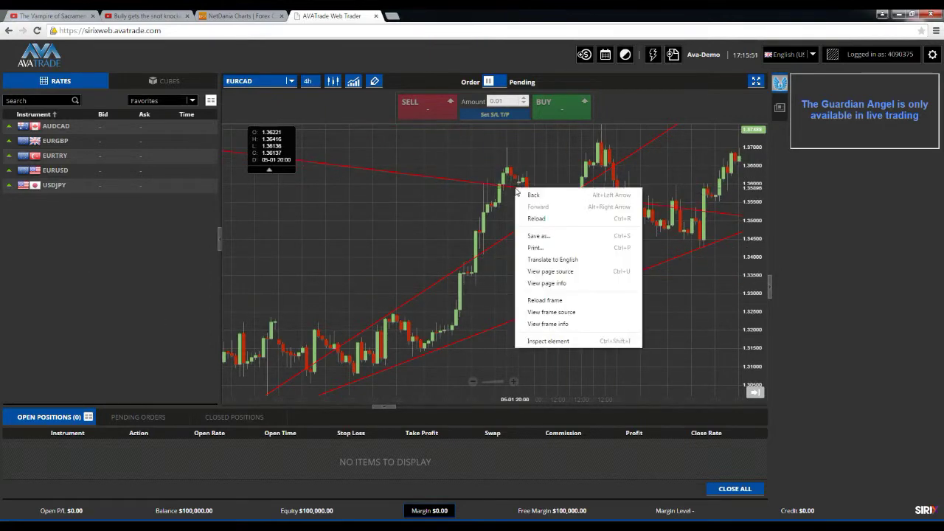
pyautogui.click(475, 186)
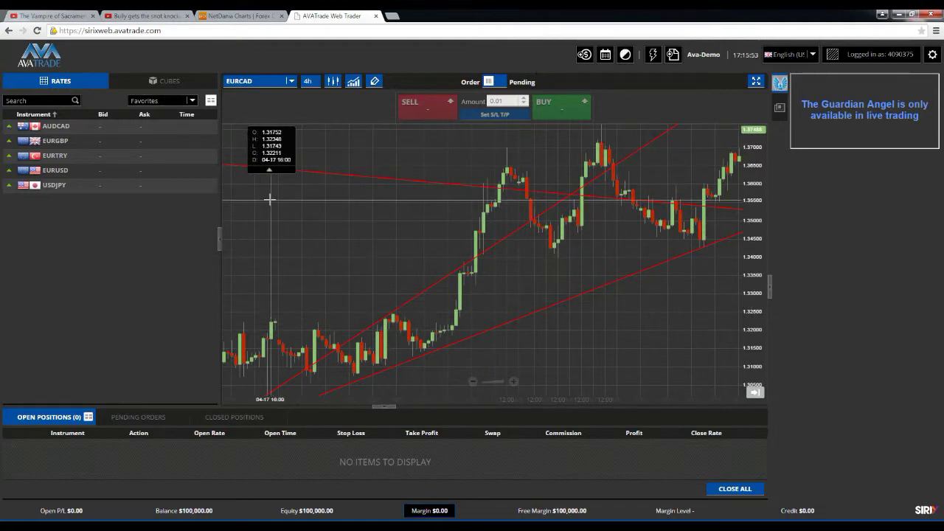
# Switch the chart instrument from EURCAD to EURAUD, then to CrudeOIL.
pyautogui.click(291, 81)
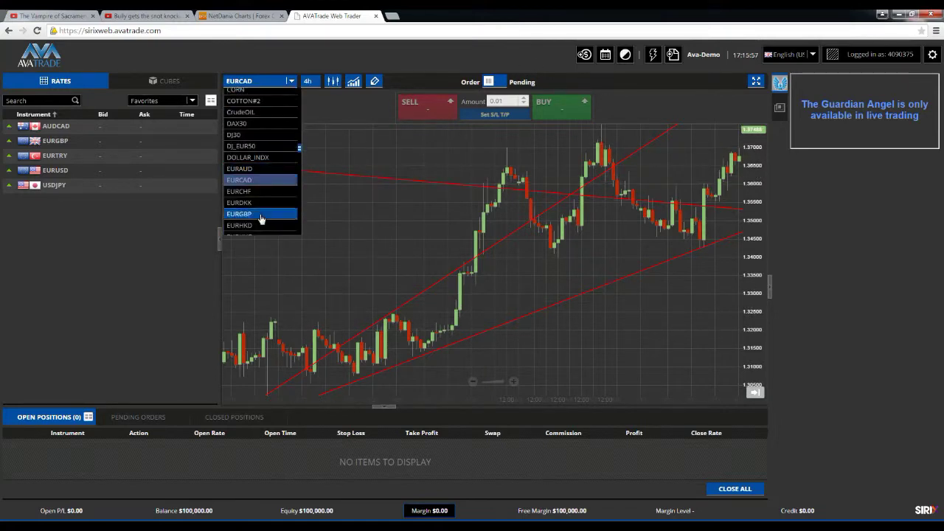
pyautogui.click(243, 168)
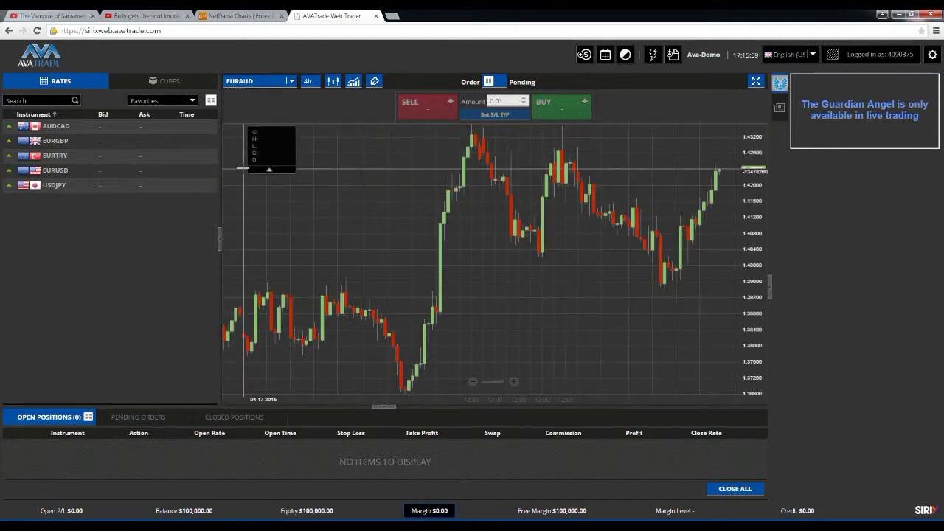
pyautogui.click(291, 81)
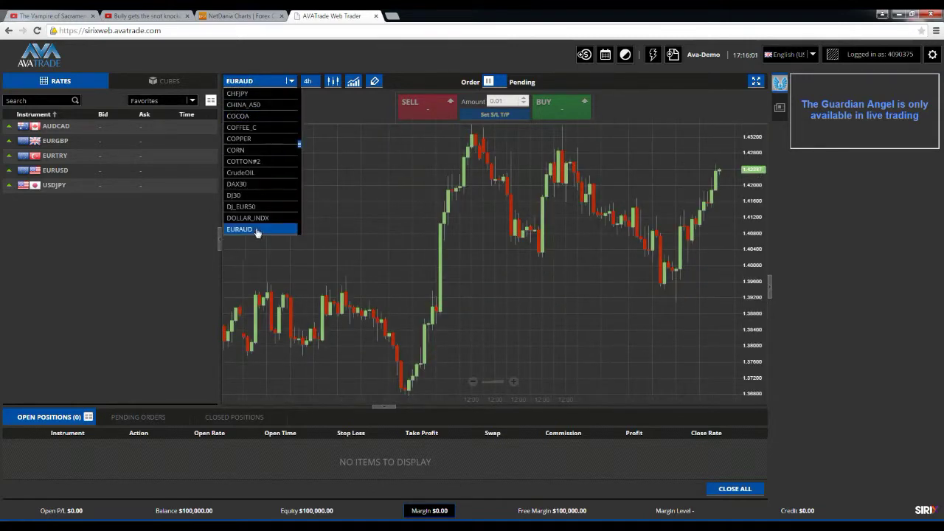
pyautogui.click(241, 173)
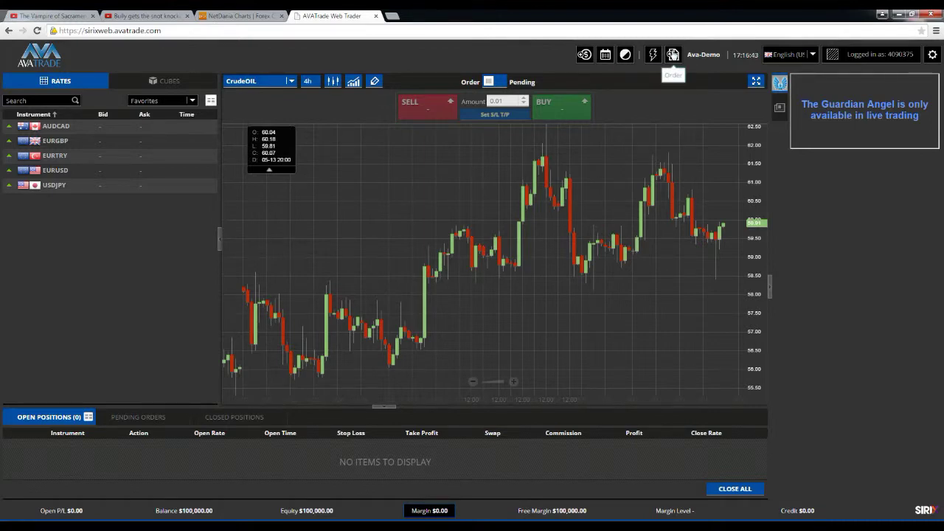
pyautogui.click(672, 54)
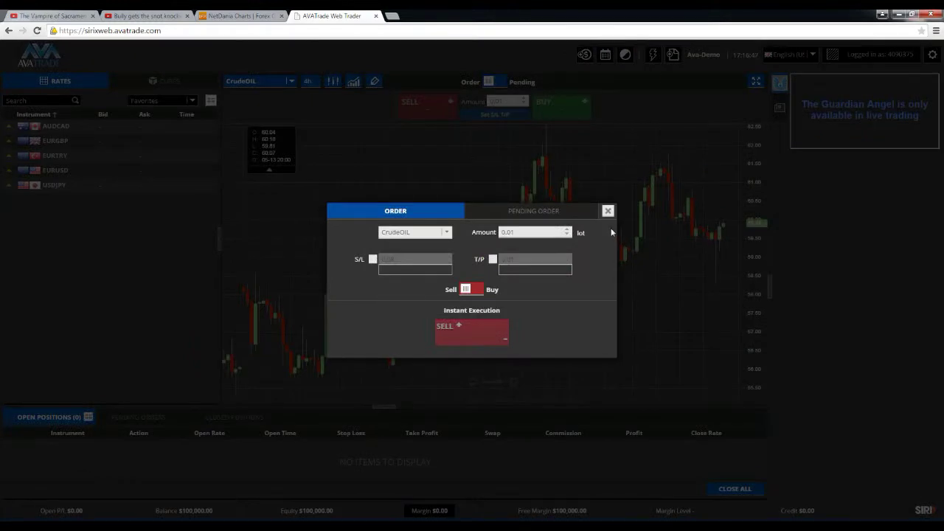
pyautogui.click(608, 213)
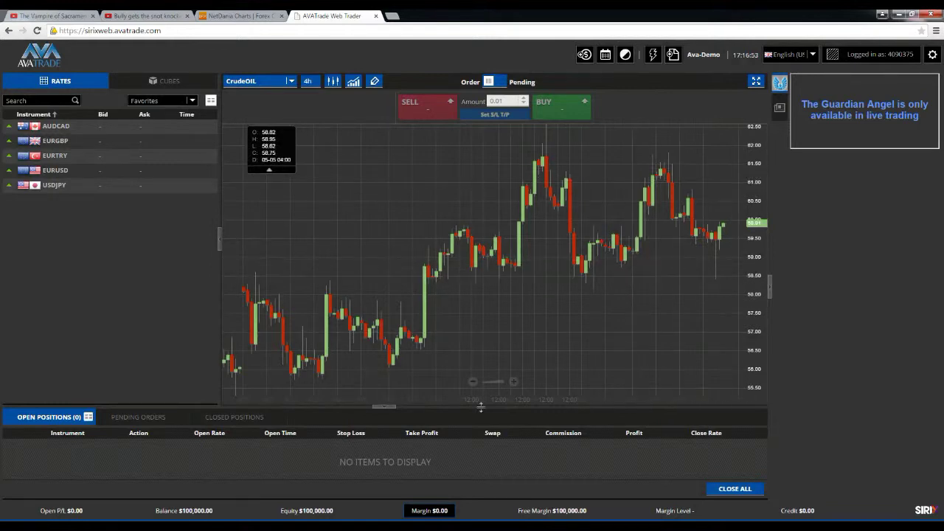
pyautogui.click(756, 82)
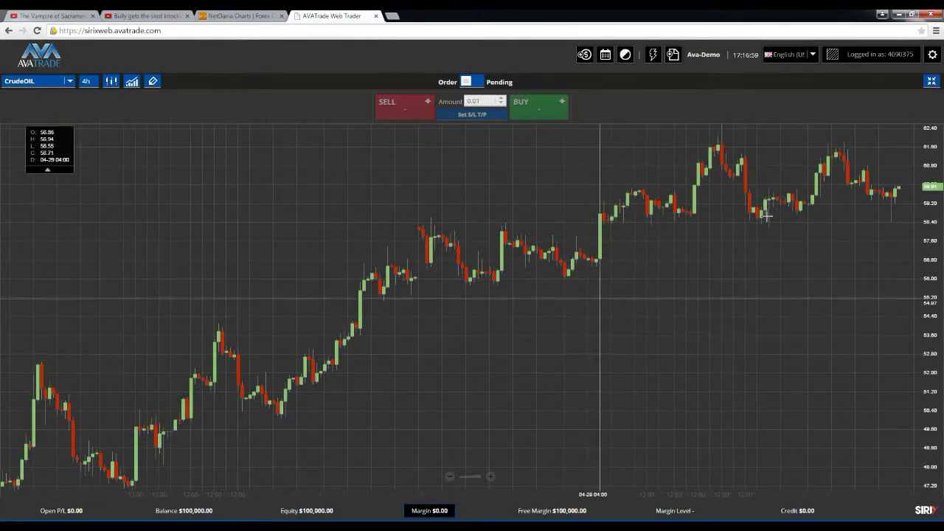
pyautogui.click(932, 81)
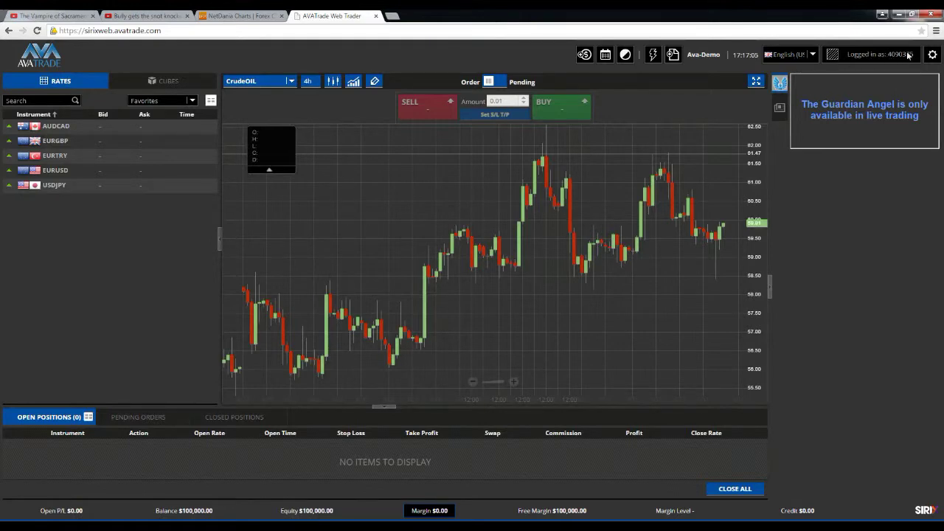
pyautogui.click(932, 56)
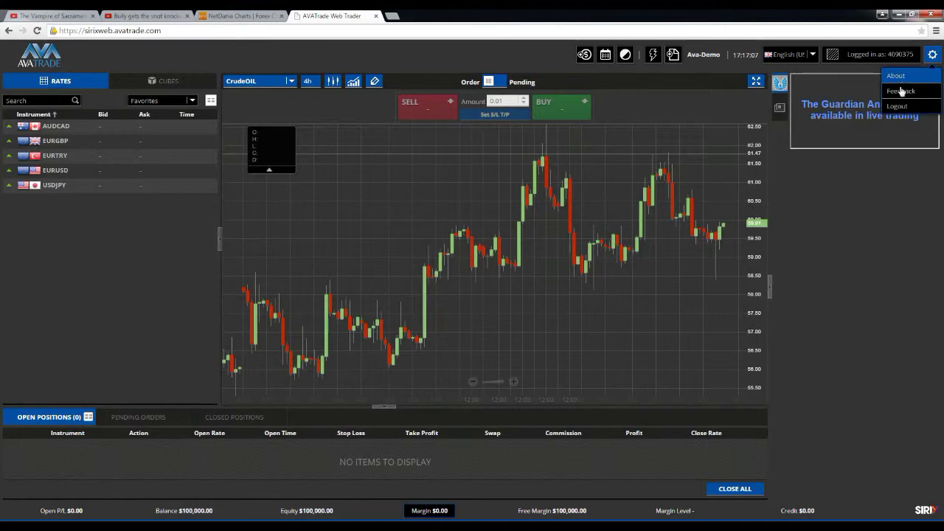
pyautogui.click(933, 56)
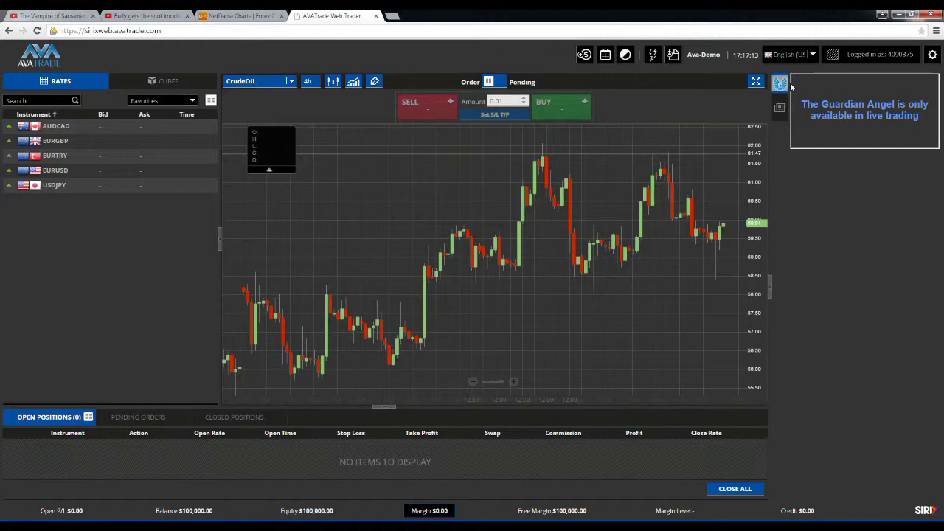
pyautogui.click(779, 110)
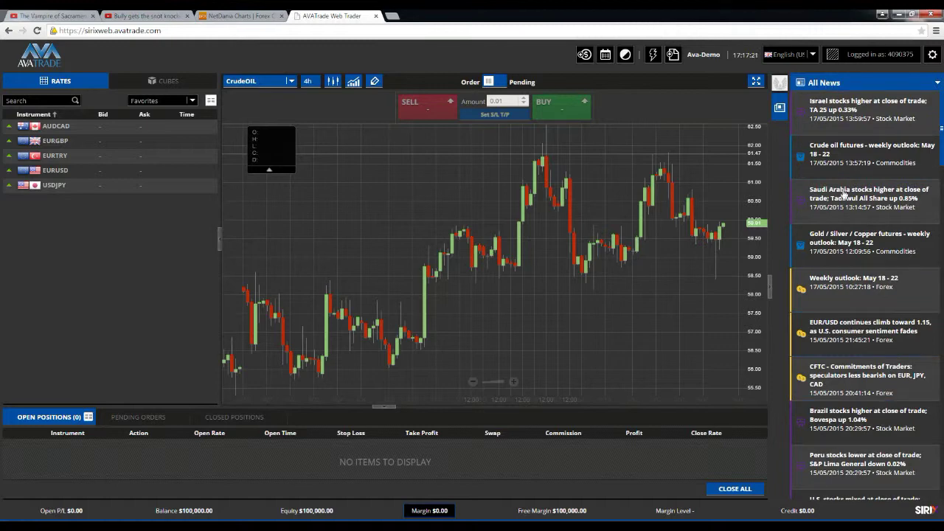
pyautogui.click(780, 83)
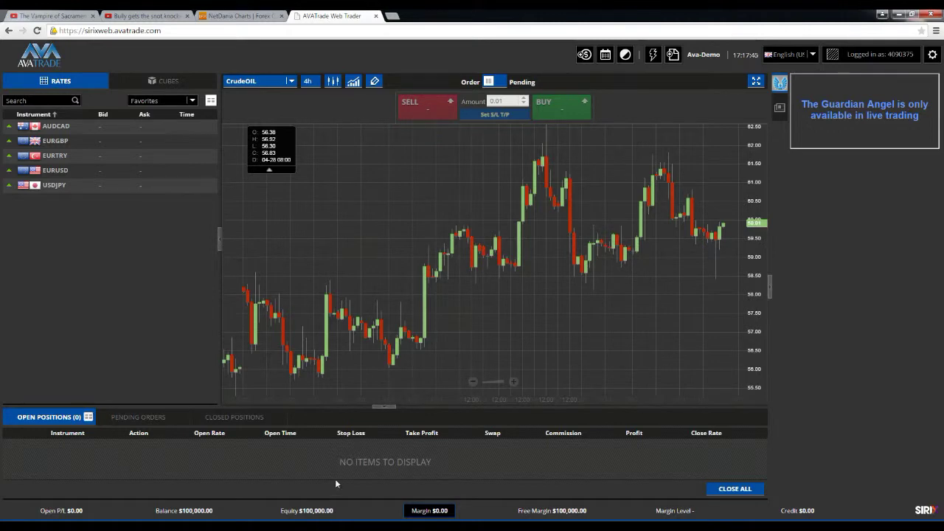
# Check the Pending Orders, Open Positions and Closed Positions tabs, returning to Open Positions.
pyautogui.click(145, 419)
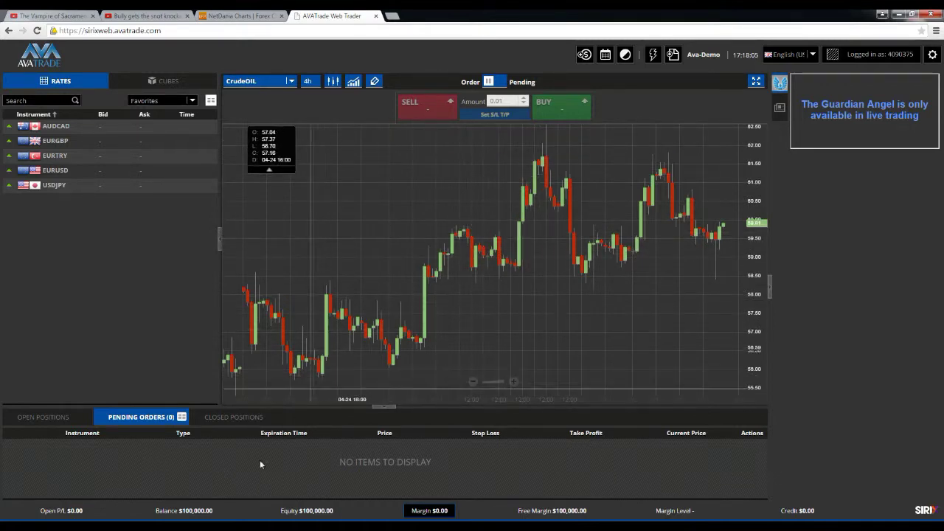
pyautogui.click(56, 418)
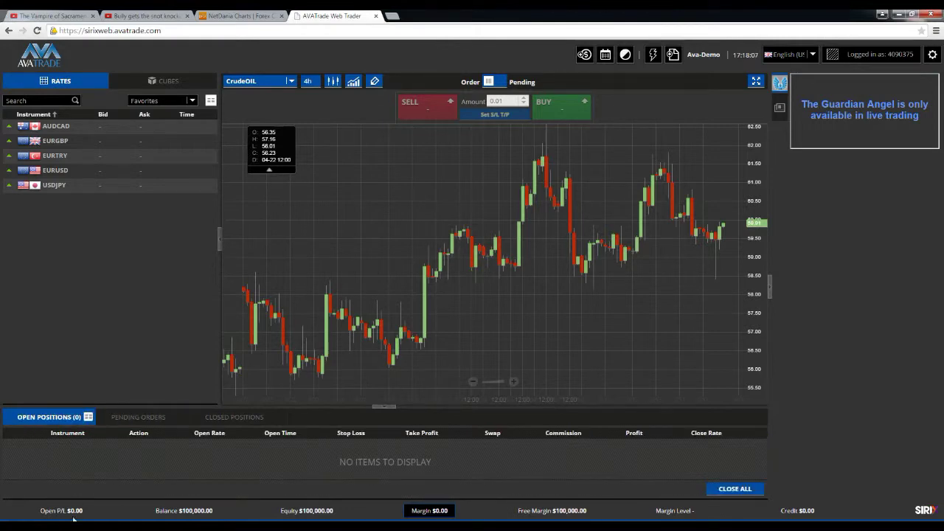
pyautogui.click(231, 418)
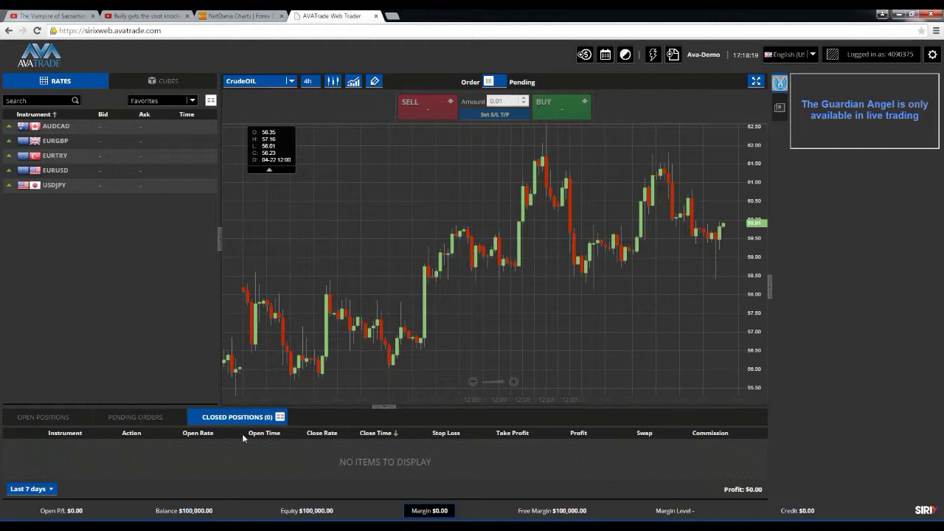
pyautogui.click(31, 421)
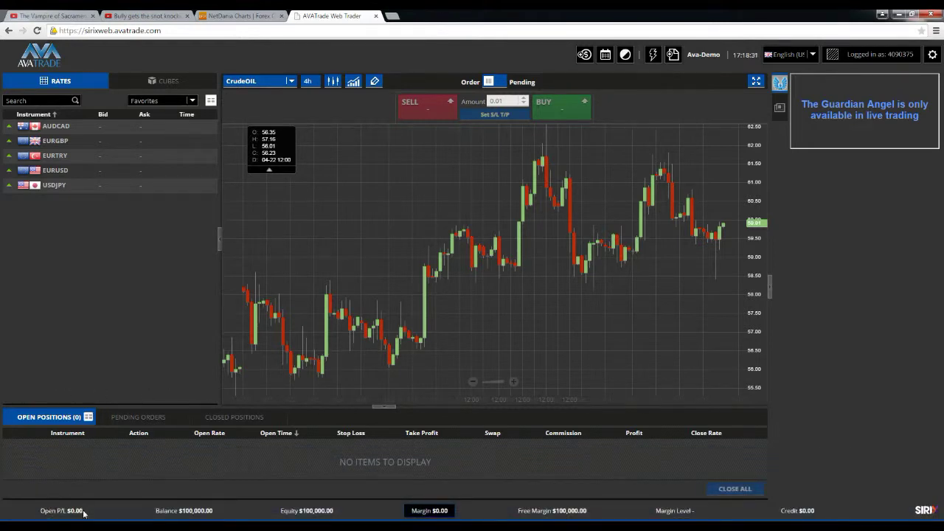
pyautogui.moveTo(84, 511); pyautogui.dragTo(30, 512)
pyautogui.click(154, 516)
pyautogui.tripleClick(218, 510)
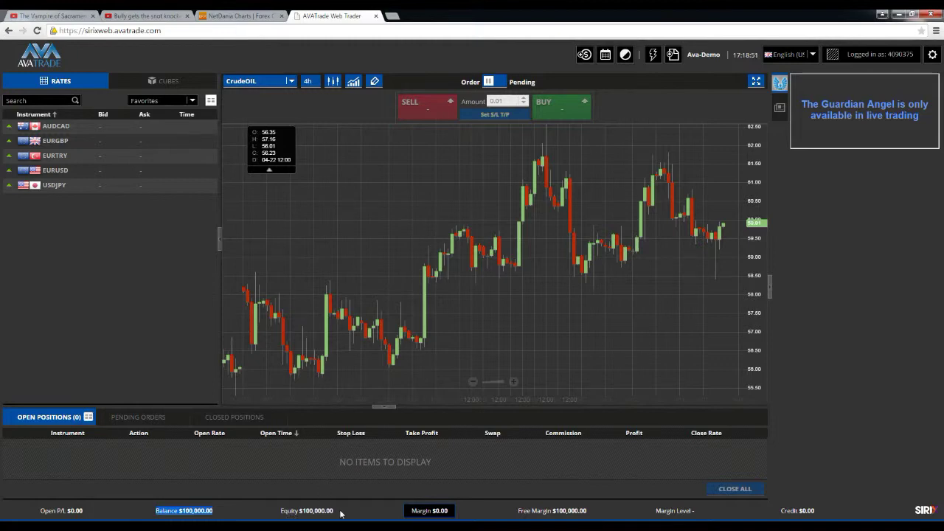
pyautogui.moveTo(341, 514); pyautogui.dragTo(280, 514)
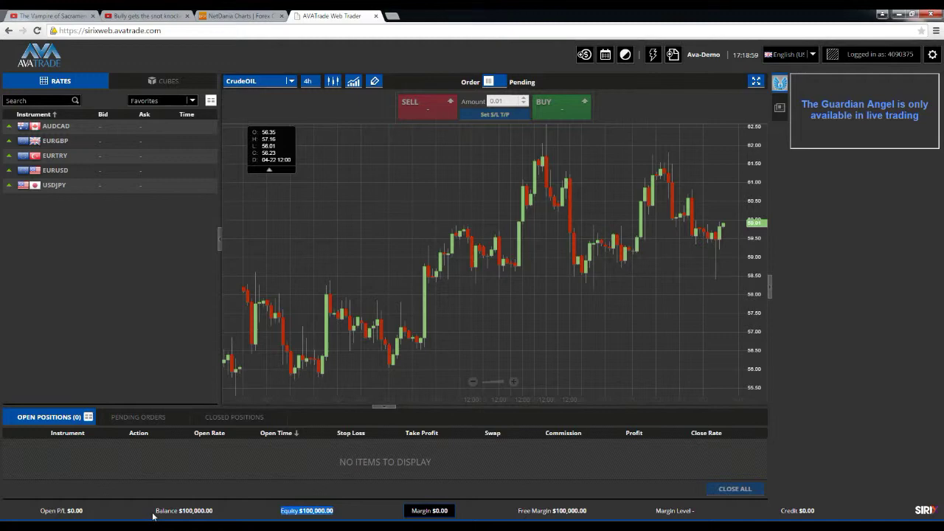
pyautogui.moveTo(154, 510); pyautogui.dragTo(215, 510)
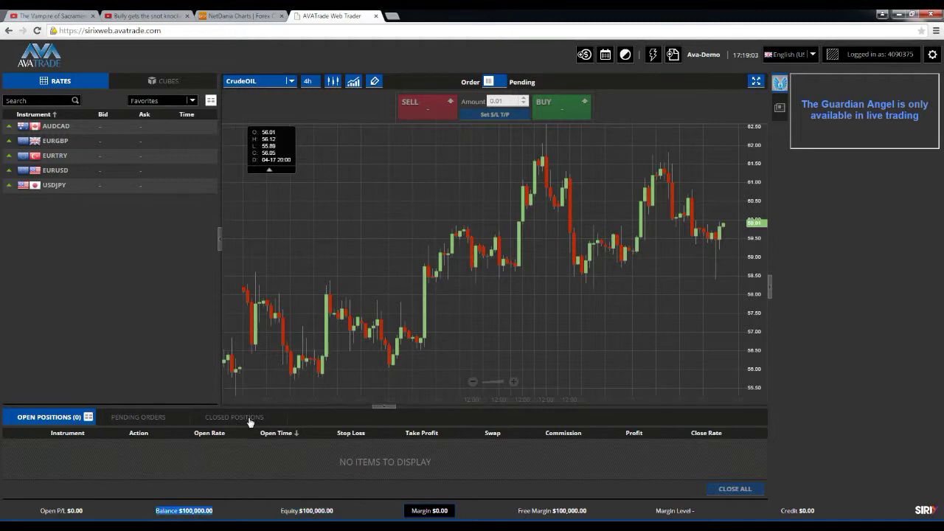
pyautogui.click(283, 513)
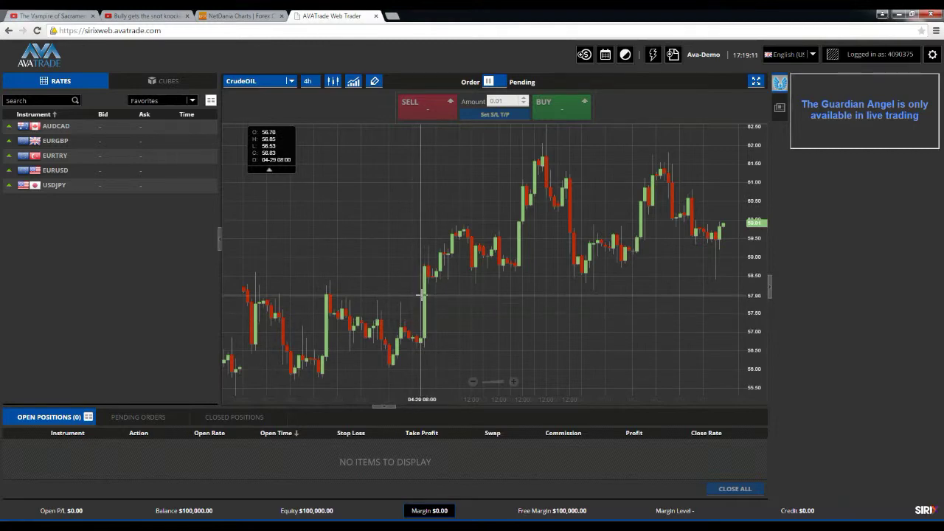
pyautogui.moveTo(182, 436)
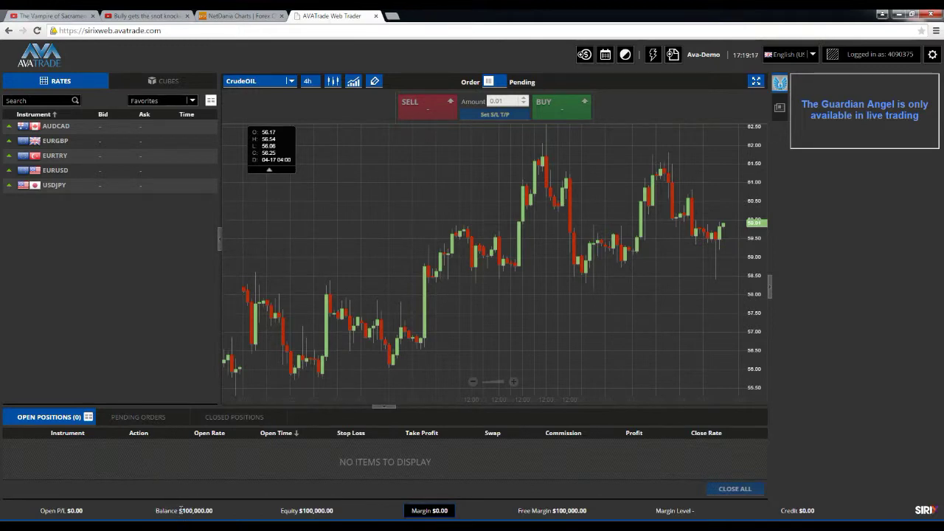
pyautogui.moveTo(178, 510); pyautogui.dragTo(222, 505)
pyautogui.moveTo(300, 510); pyautogui.dragTo(353, 508)
pyautogui.moveTo(179, 511); pyautogui.dragTo(220, 510)
pyautogui.doubleClick(304, 510)
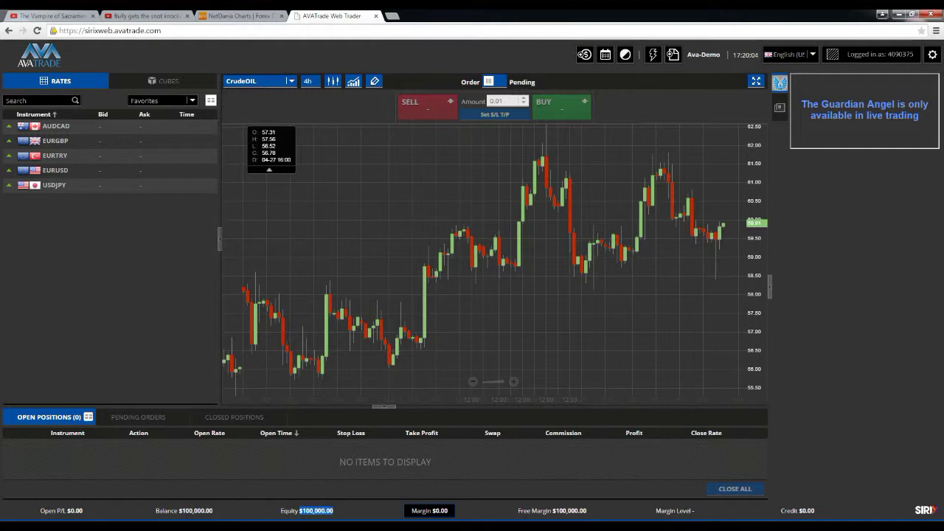
pyautogui.rightClick(196, 510)
pyautogui.click(437, 501)
pyautogui.click(429, 510)
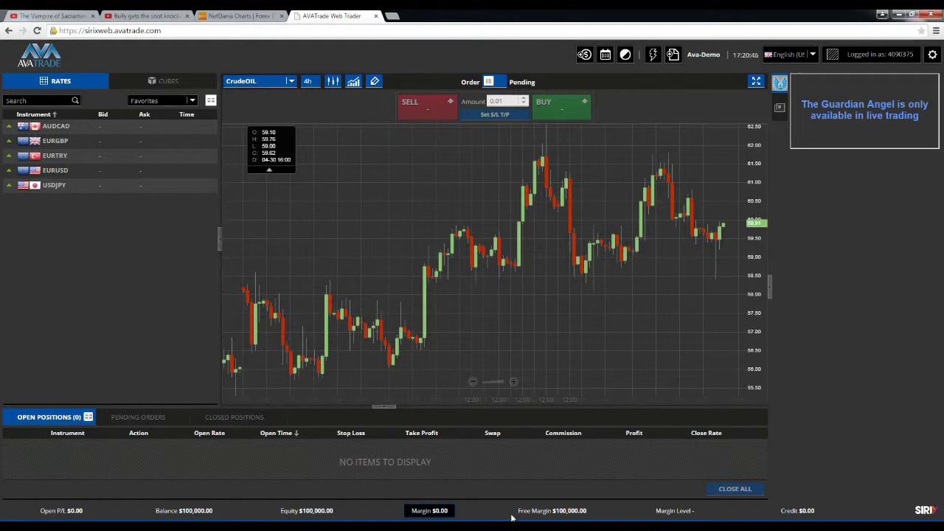
pyautogui.moveTo(587, 512); pyautogui.dragTo(515, 511)
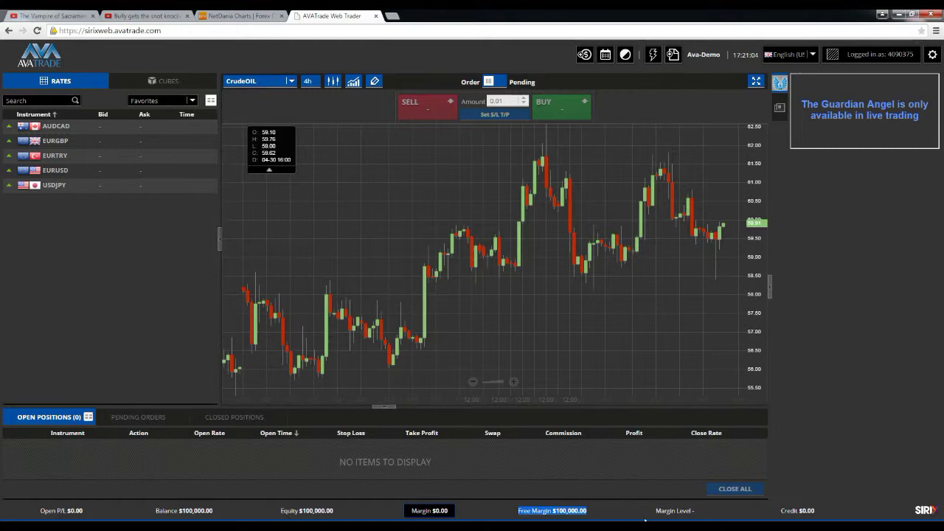
pyautogui.moveTo(694, 510); pyautogui.dragTo(643, 520)
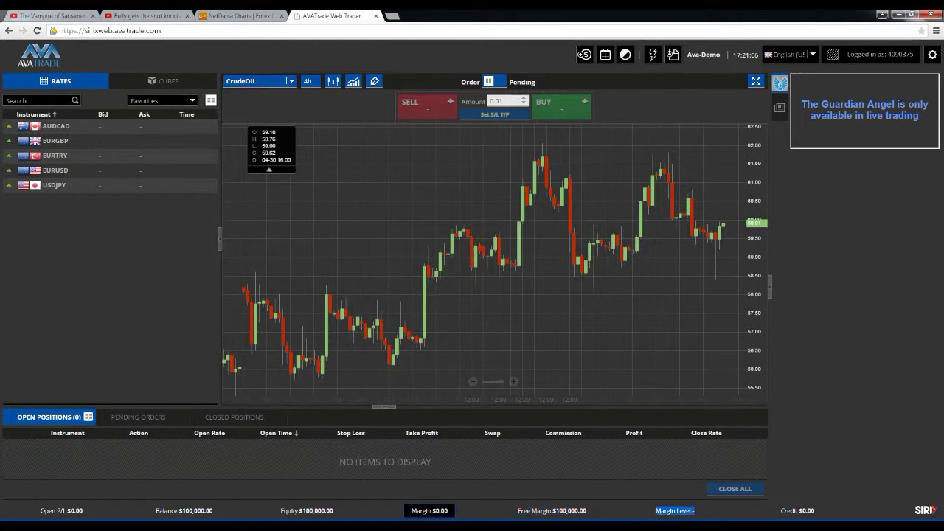
pyautogui.moveTo(826, 512); pyautogui.dragTo(655, 520)
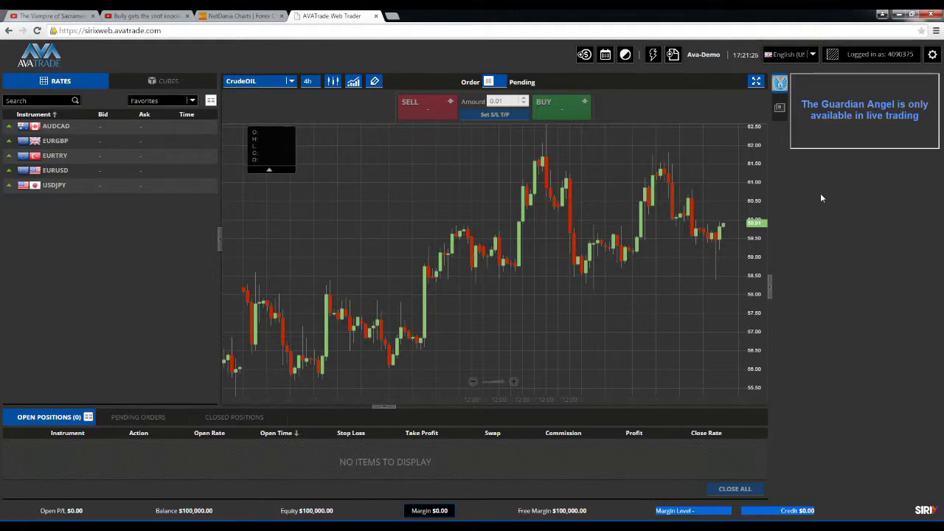
# Draw a falling trend line across the recent CrudeOIL highs.
pyautogui.rightClick(387, 215)
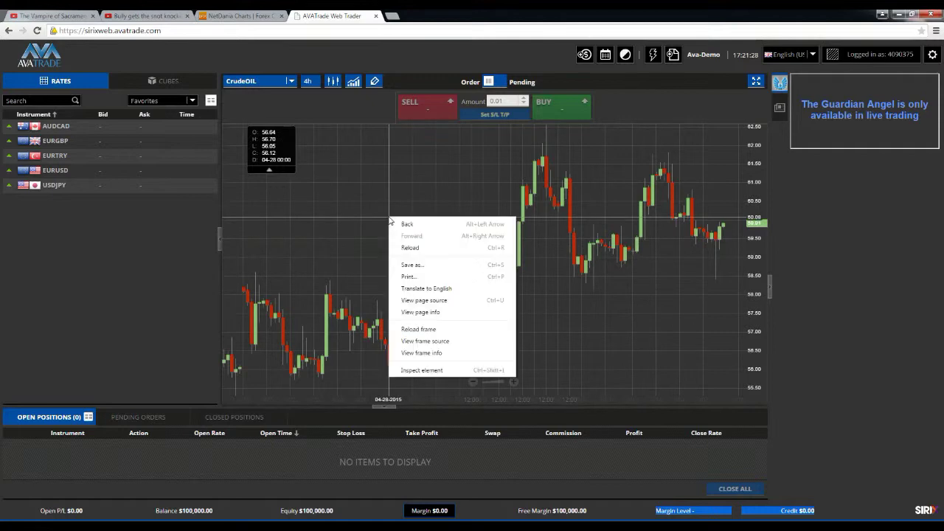
pyautogui.click(905, 217)
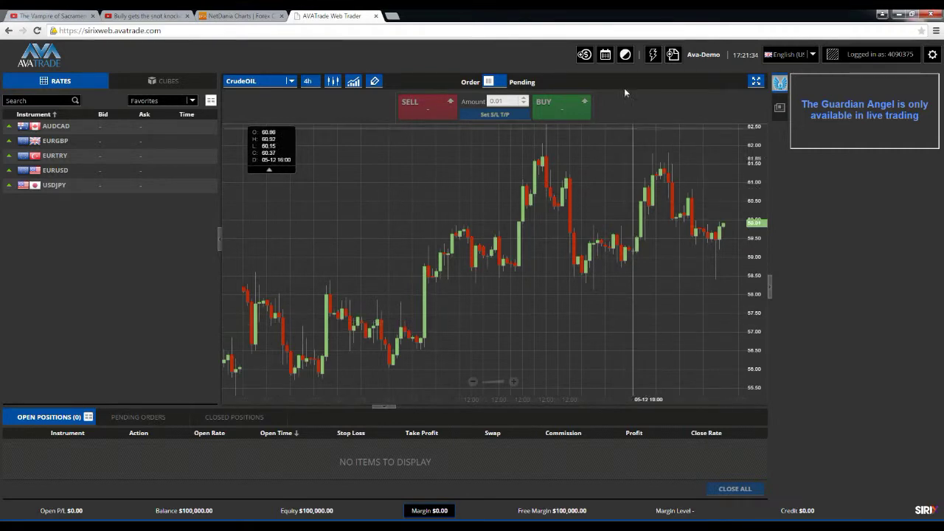
pyautogui.click(375, 81)
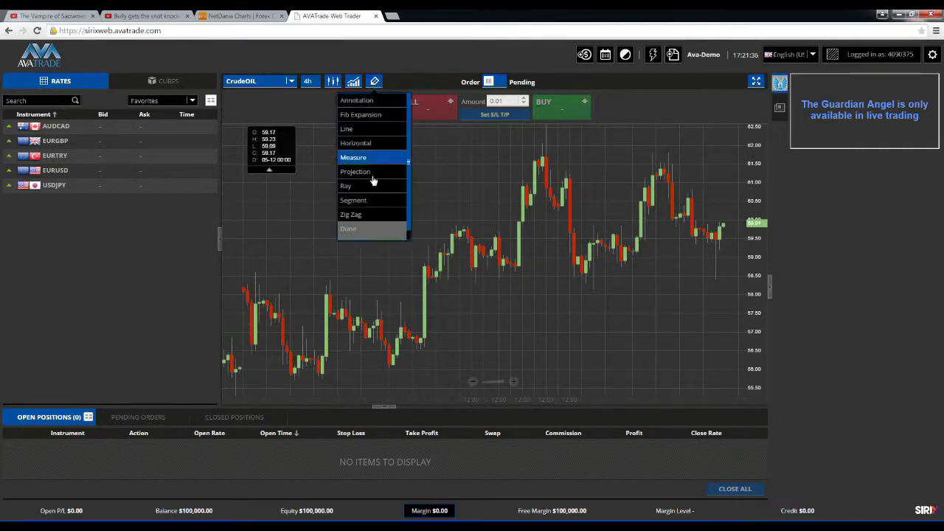
pyautogui.click(369, 130)
pyautogui.moveTo(664, 159)
pyautogui.mouseDown()
pyautogui.moveTo(704, 184)
pyautogui.moveTo(723, 219)
pyautogui.mouseUp()
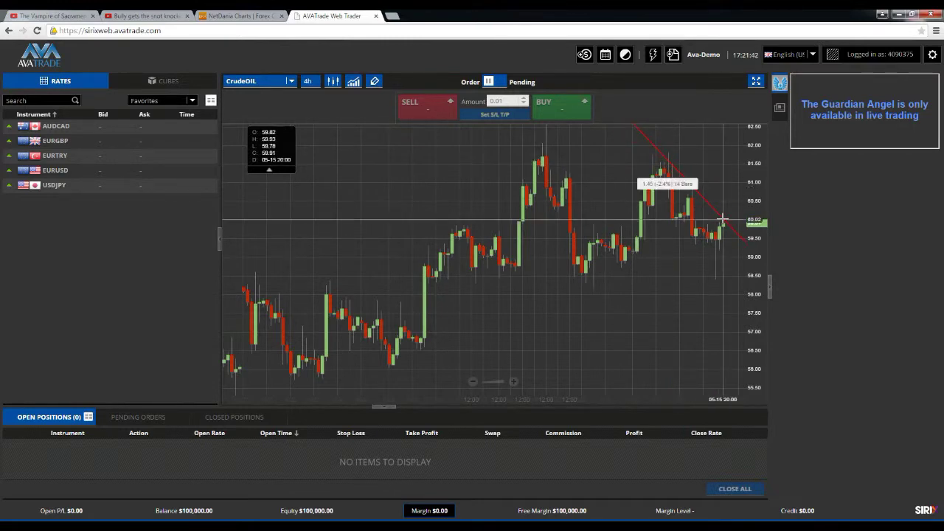
# Draw a rising trend line along the CrudeOIL lows, finish drawing, and bring up the 0.01-lot order form.
pyautogui.rightClick(554, 321)
pyautogui.click(515, 318)
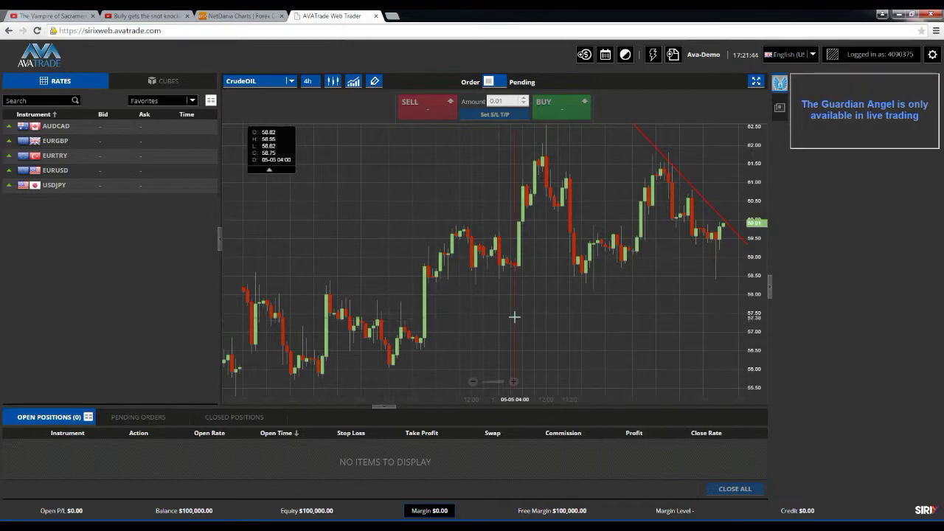
pyautogui.moveTo(514, 316); pyautogui.dragTo(703, 269)
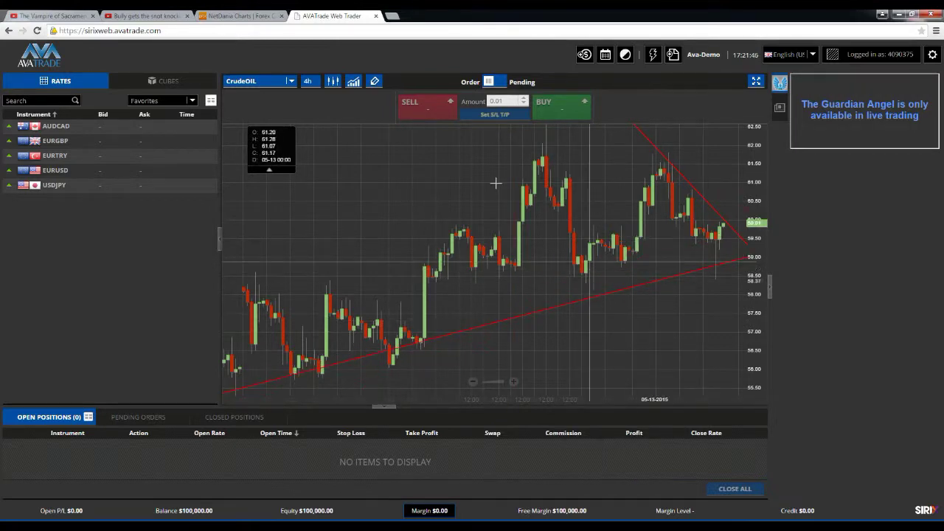
pyautogui.click(375, 82)
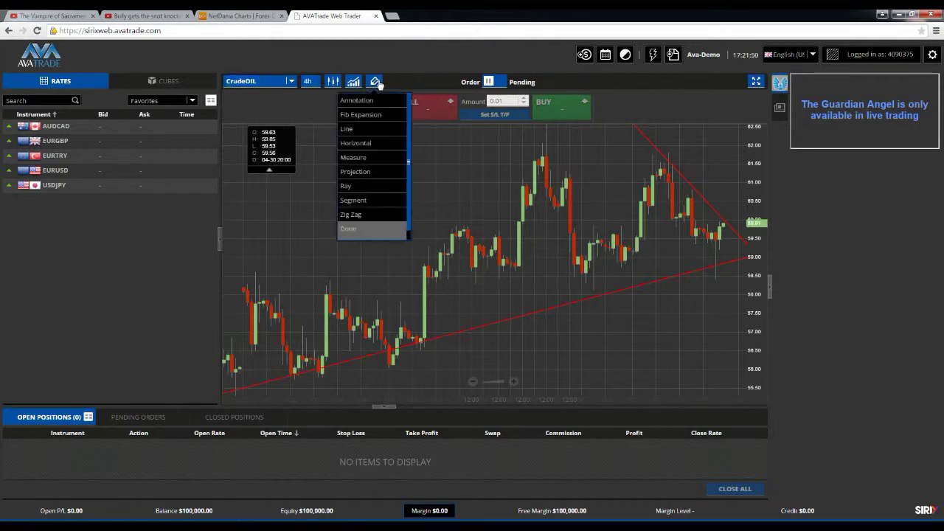
pyautogui.click(363, 229)
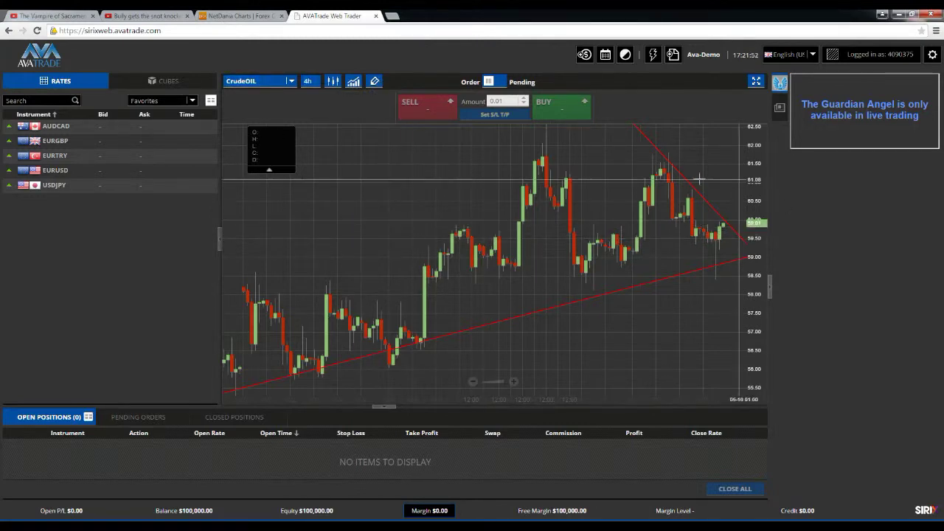
pyautogui.moveTo(699, 180); pyautogui.dragTo(566, 281)
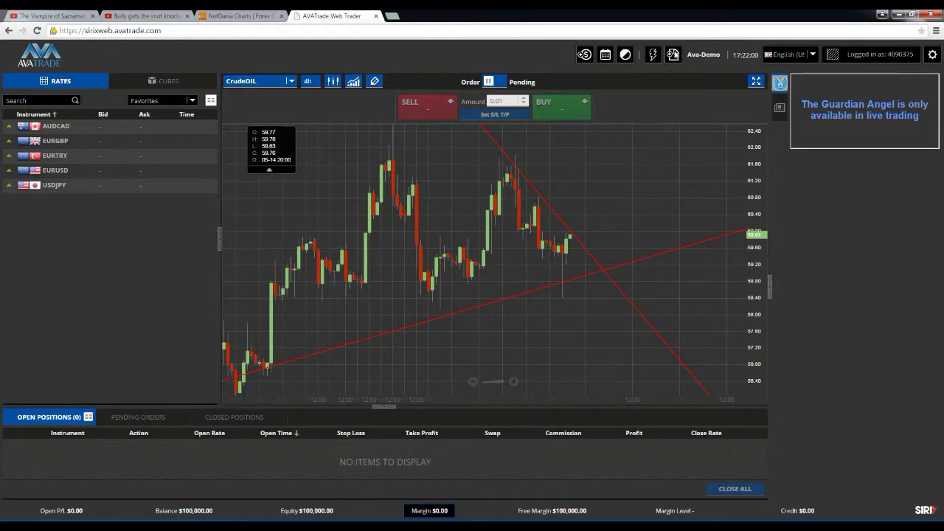
pyautogui.click(673, 55)
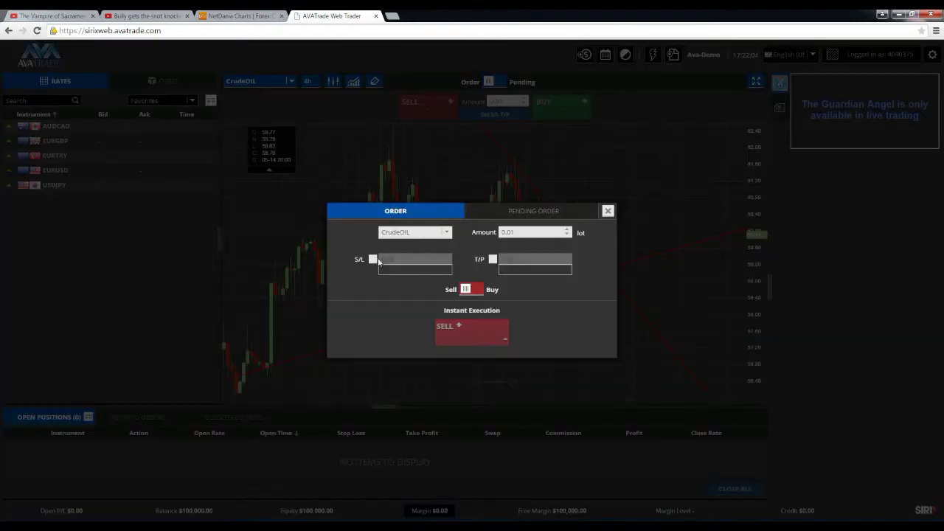
# Switch the CrudeOIL order to Buy with a 500.00-lot amount, then close it unplaced.
pyautogui.click(473, 291)
pyautogui.click(476, 292)
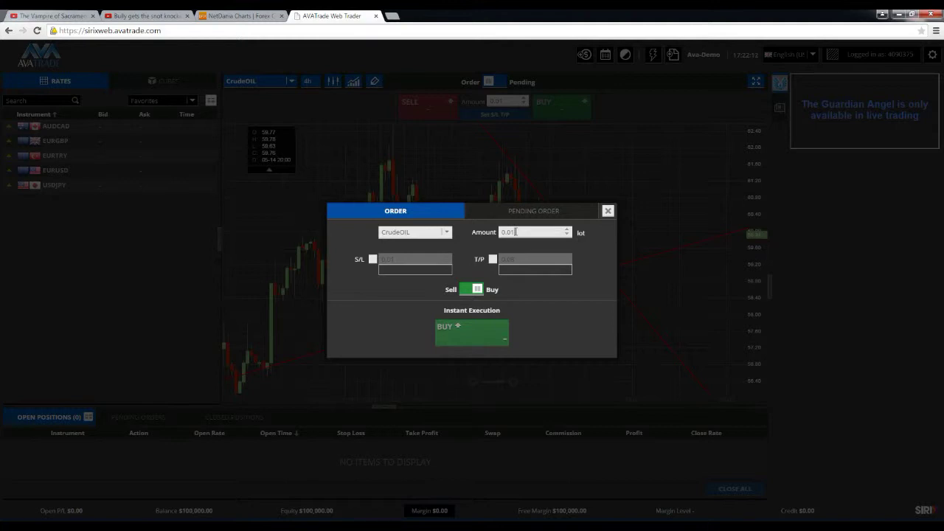
pyautogui.moveTo(516, 231); pyautogui.dragTo(487, 235)
pyautogui.write('500.00')
pyautogui.click(608, 212)
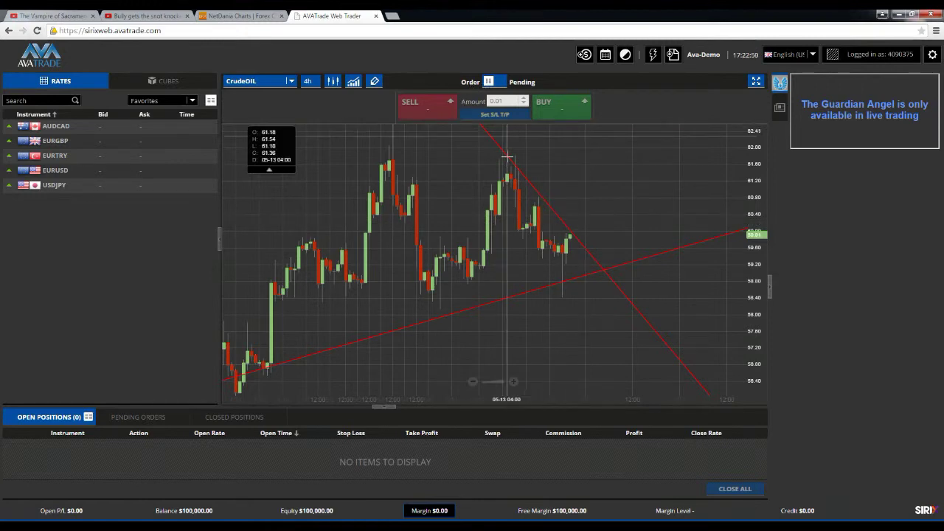
# Measure the recent CrudeOIL price move, then zoom the chart out and back in.
pyautogui.moveTo(506, 225); pyautogui.dragTo(583, 269)
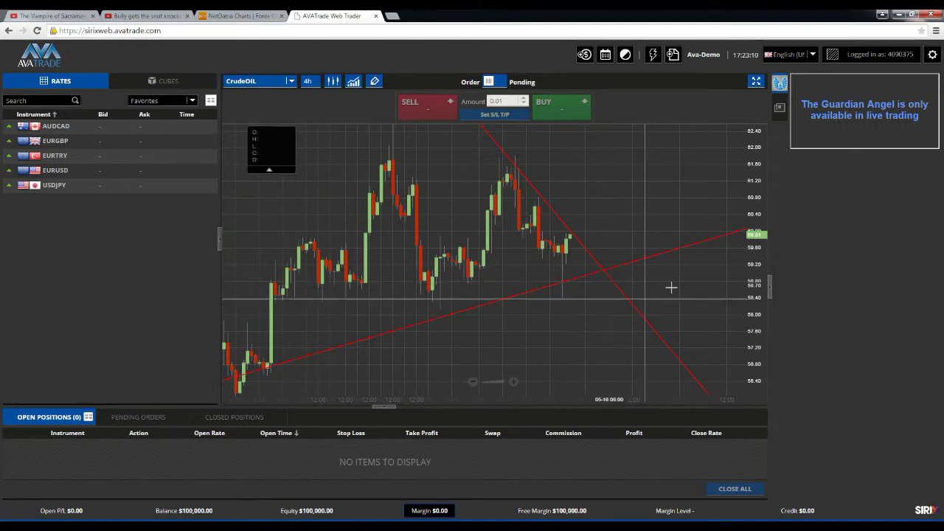
pyautogui.scroll(-4, 551, 296)
pyautogui.scroll(3, 551, 298)
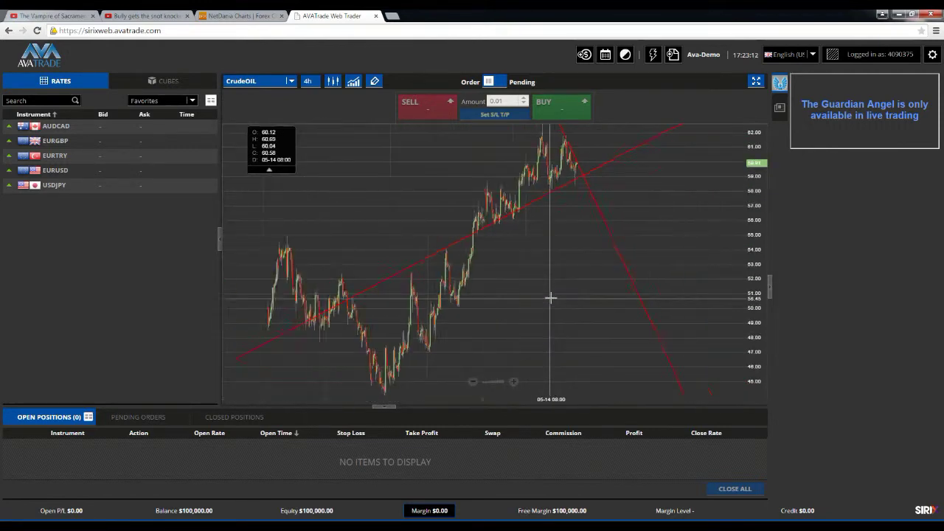